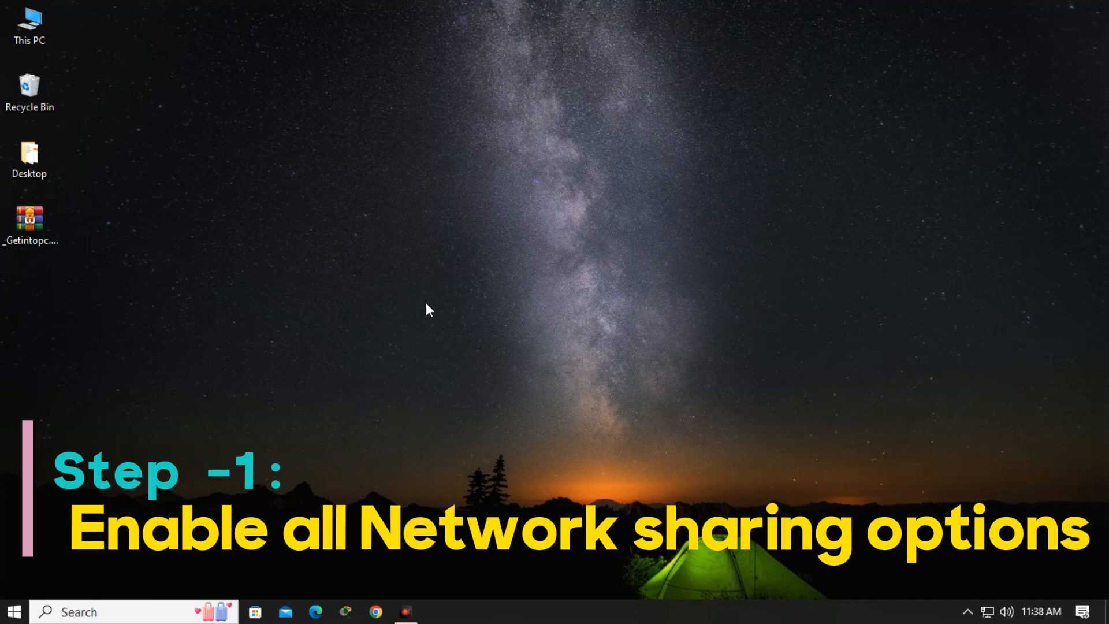
Step: Open the advanced sharing settings from Control Panel's Network and Sharing Center
click(13, 611)
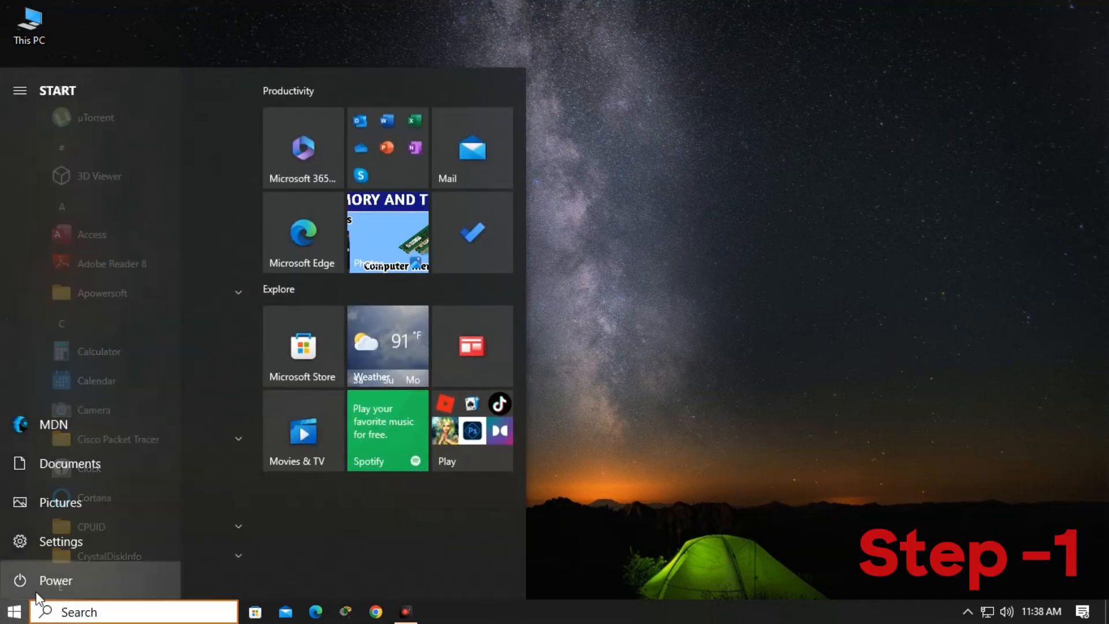
text(con)
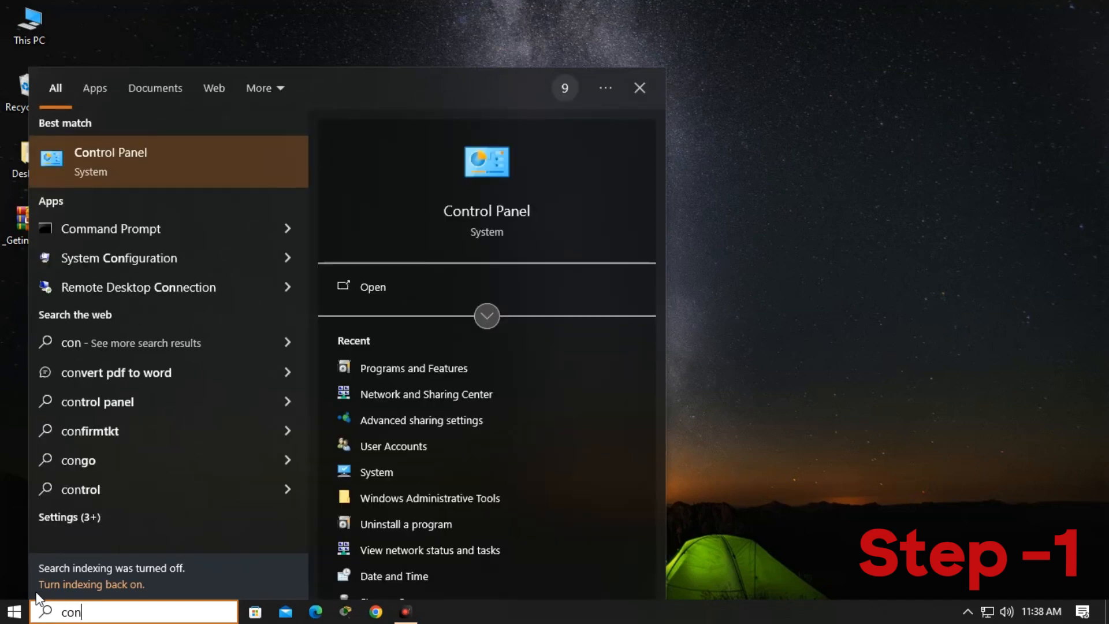
click(241, 151)
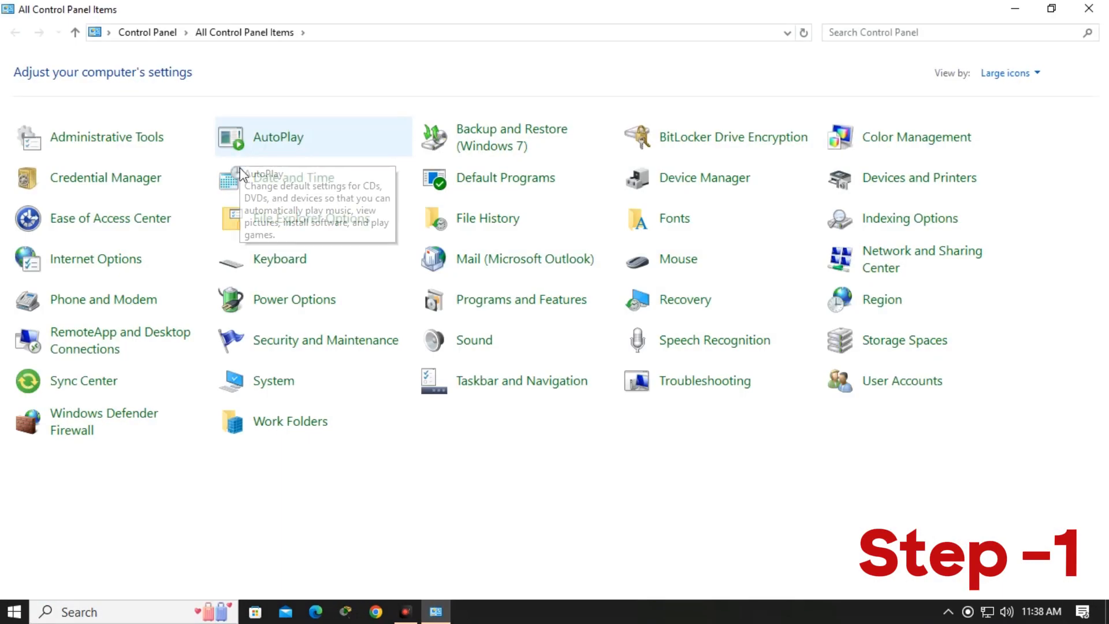
click(921, 264)
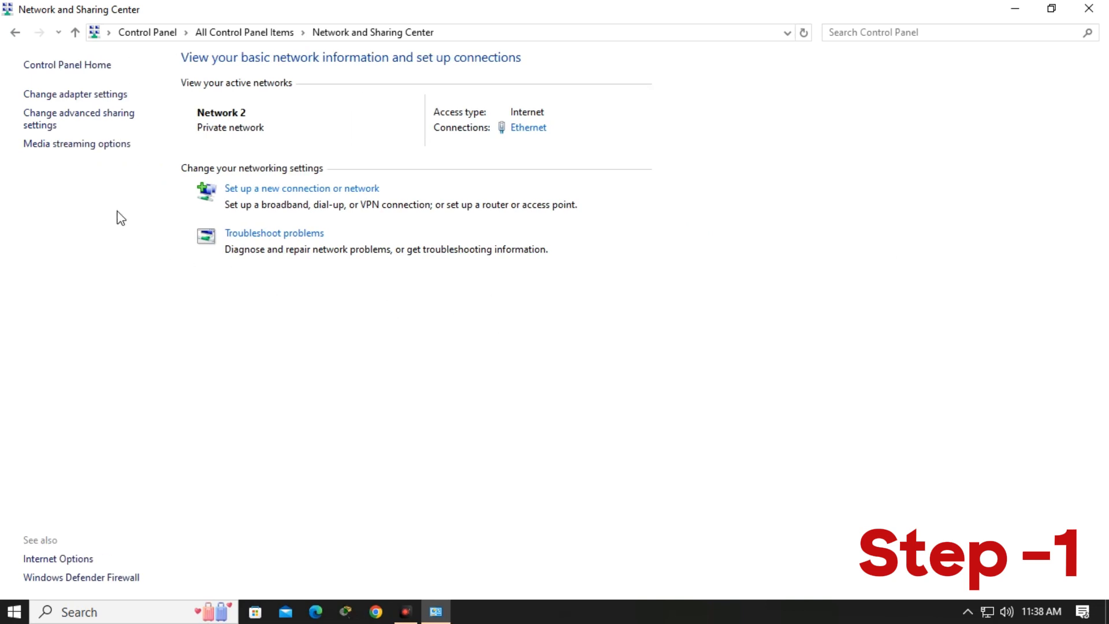
click(81, 125)
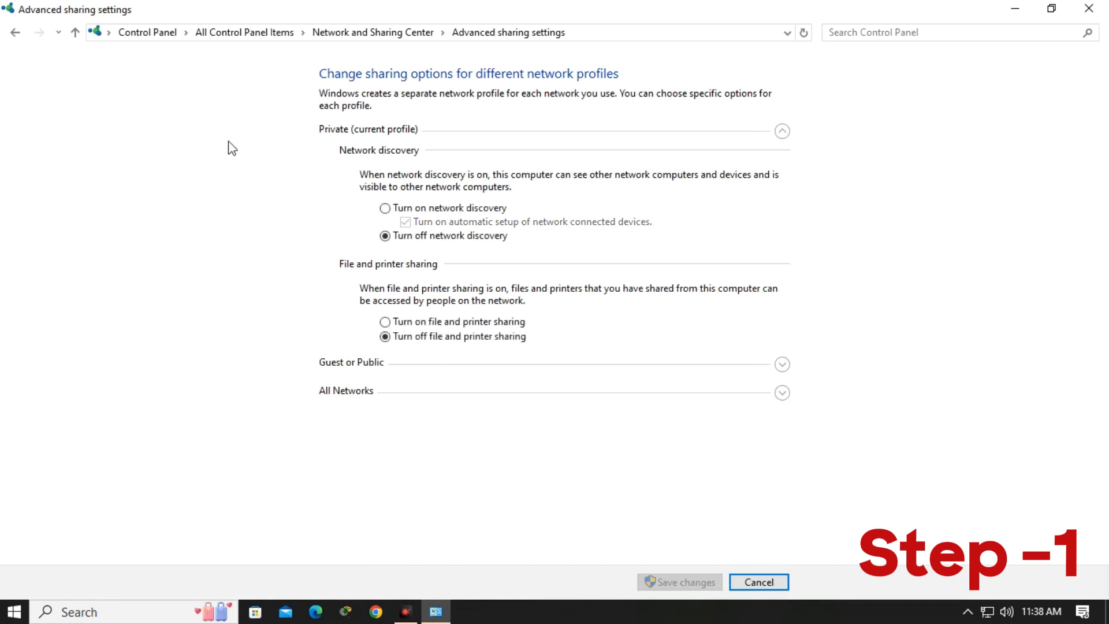
Step: Turn on network discovery and file and printer sharing for the Private network profile
click(782, 132)
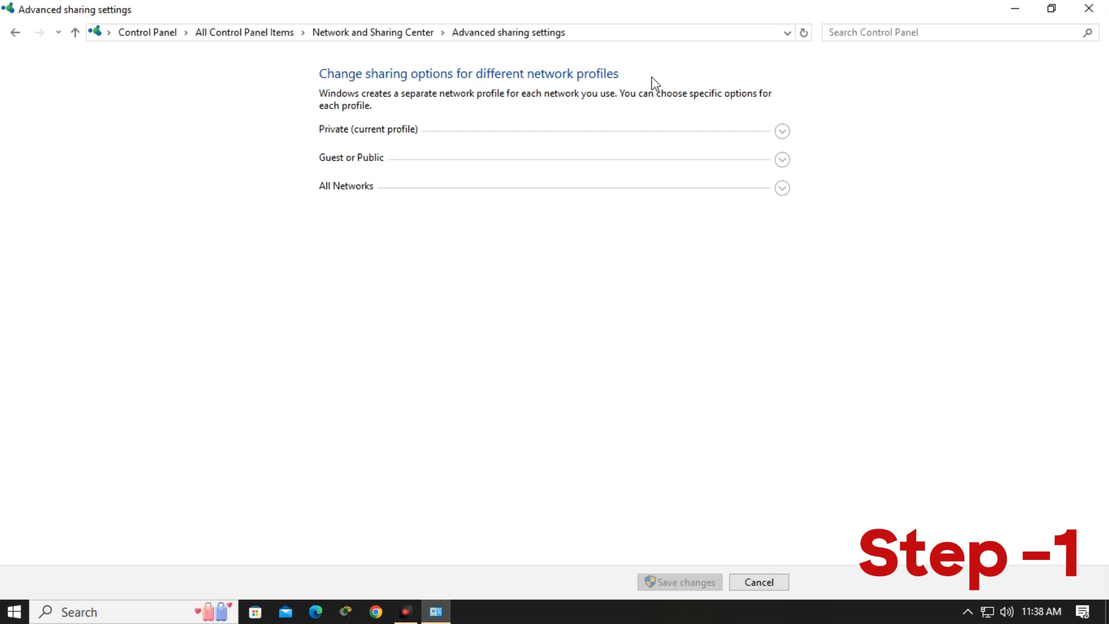
click(783, 133)
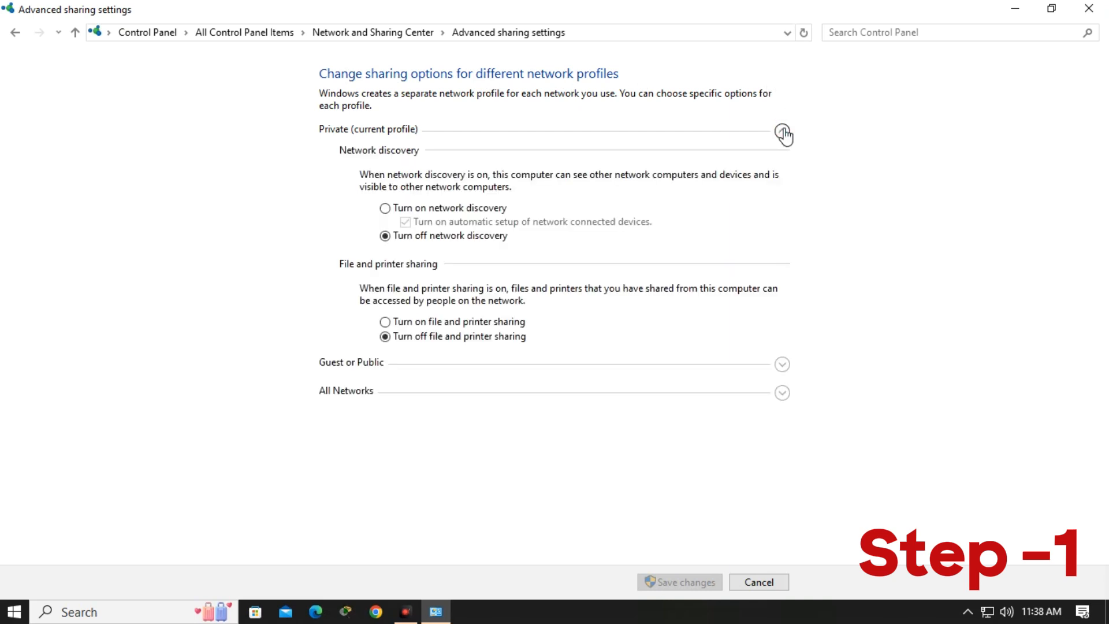
click(454, 209)
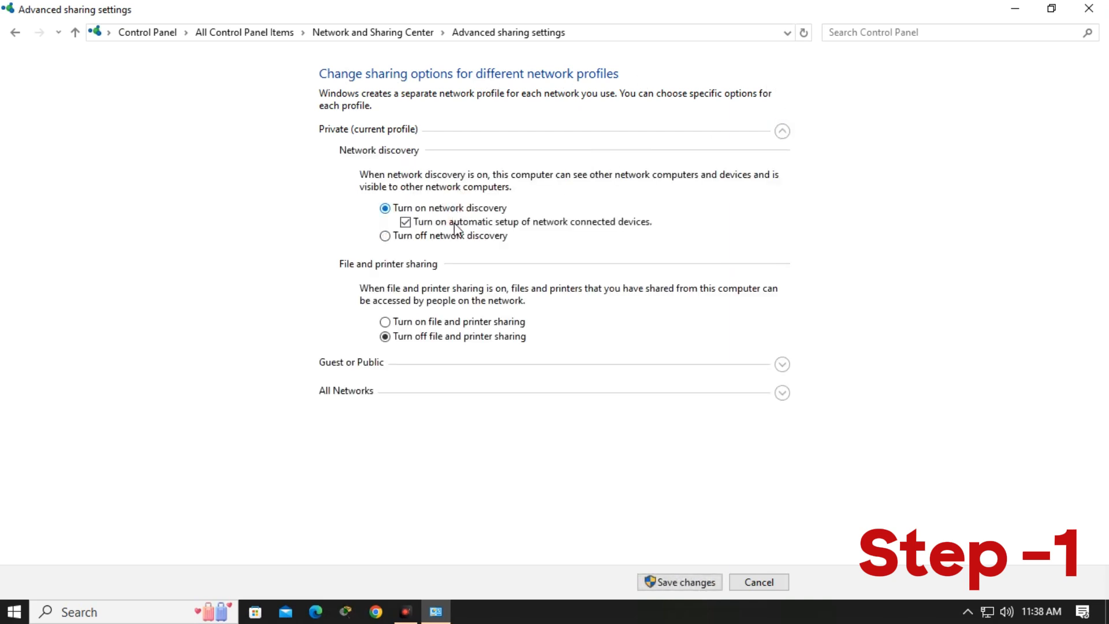
click(454, 325)
Step: Turn on network discovery and file and printer sharing for the Guest or Public profile
click(783, 364)
click(413, 239)
click(425, 338)
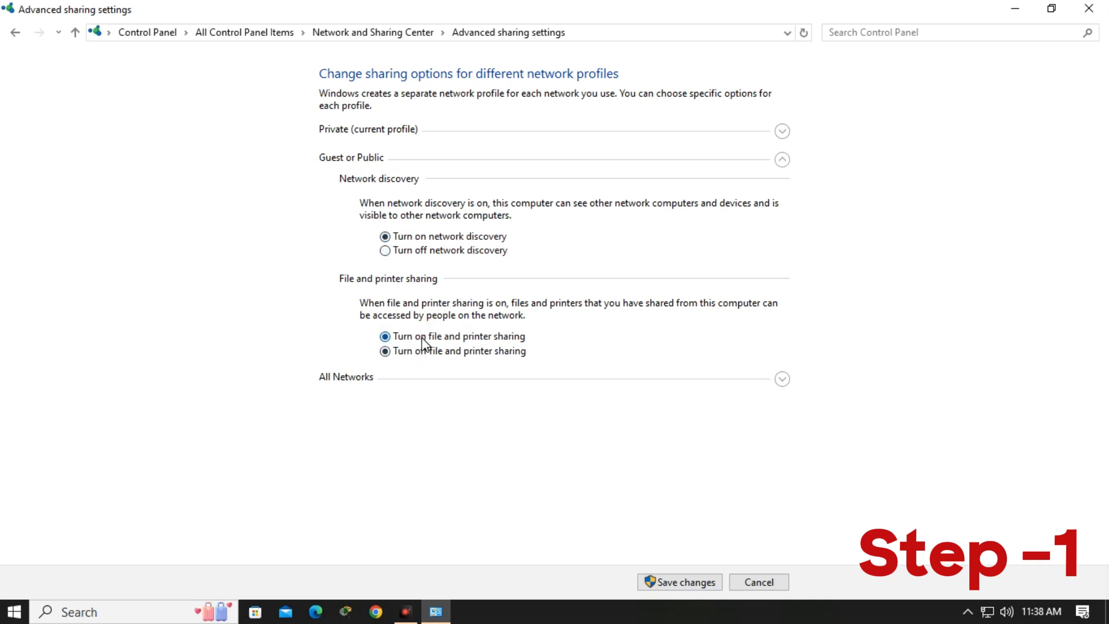
Step: For All Networks, turn on Public folder sharing and turn off password protected sharing, saving the changes and closing the window
click(783, 380)
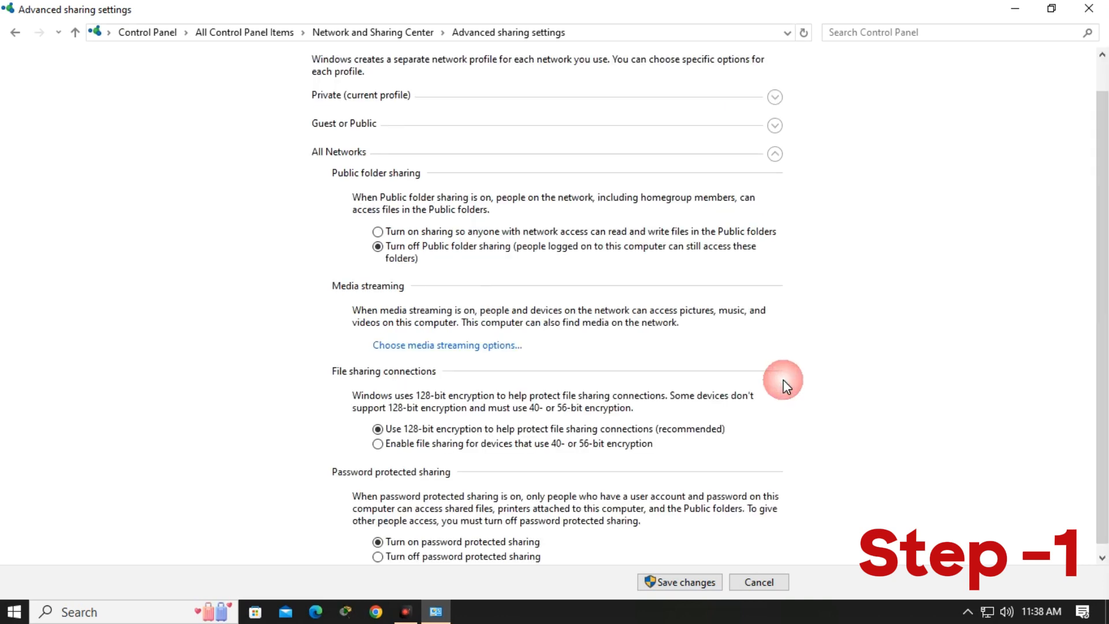
click(476, 234)
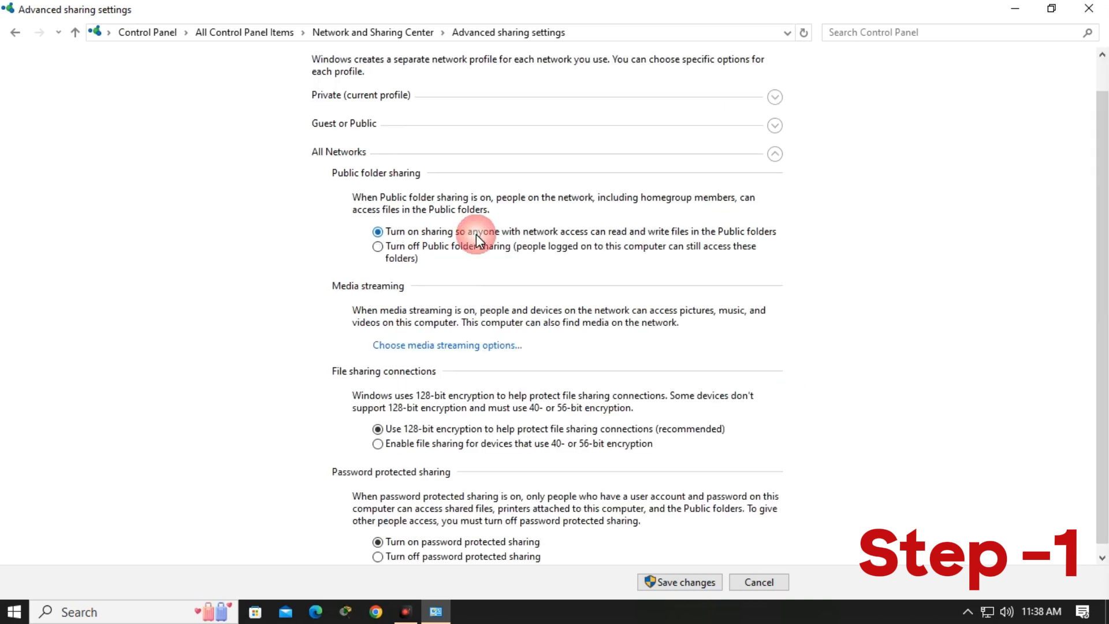
click(420, 557)
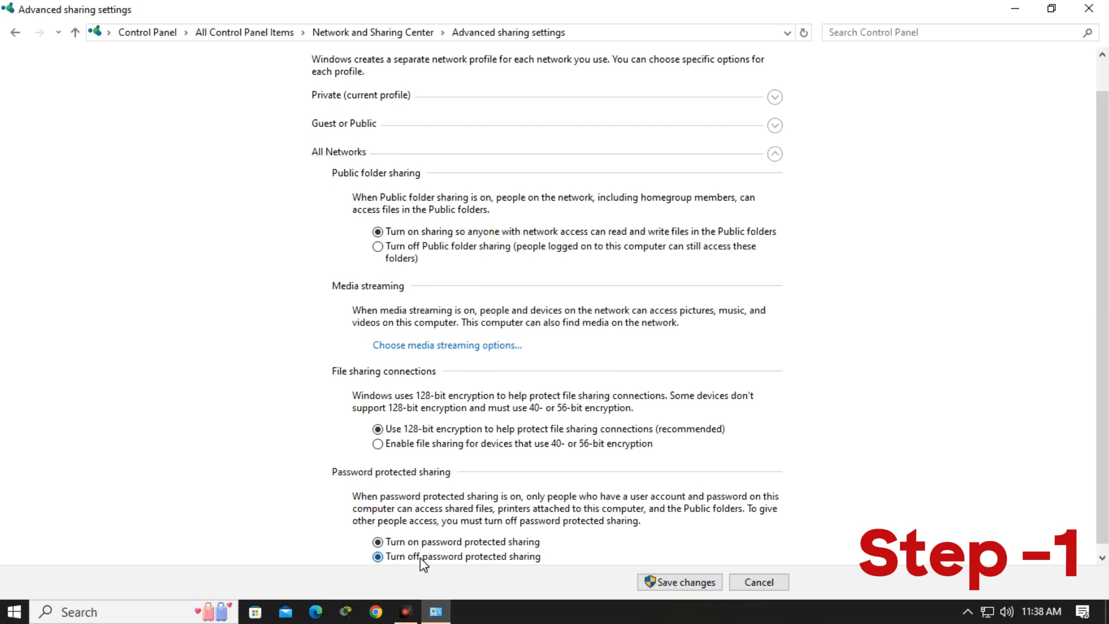
click(681, 585)
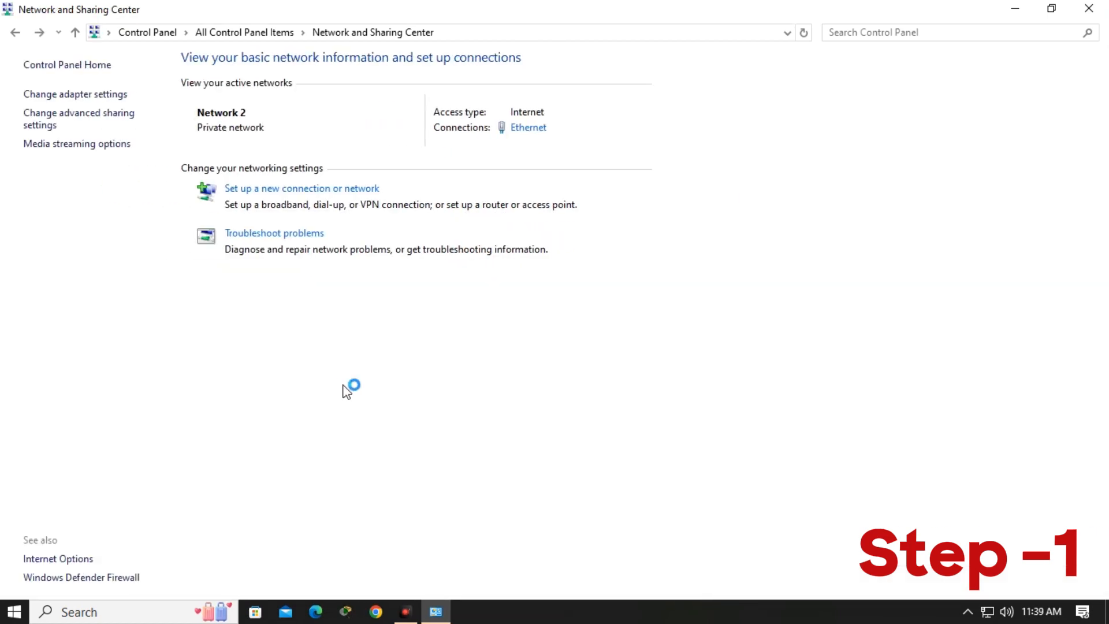
click(1089, 8)
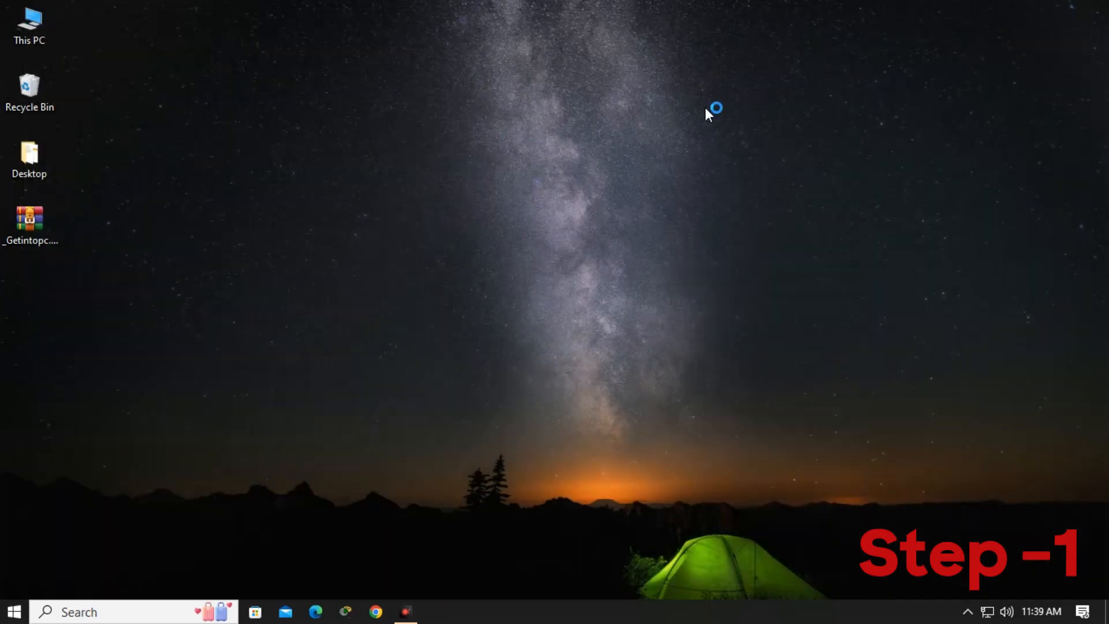
right_click(533, 136)
click(568, 202)
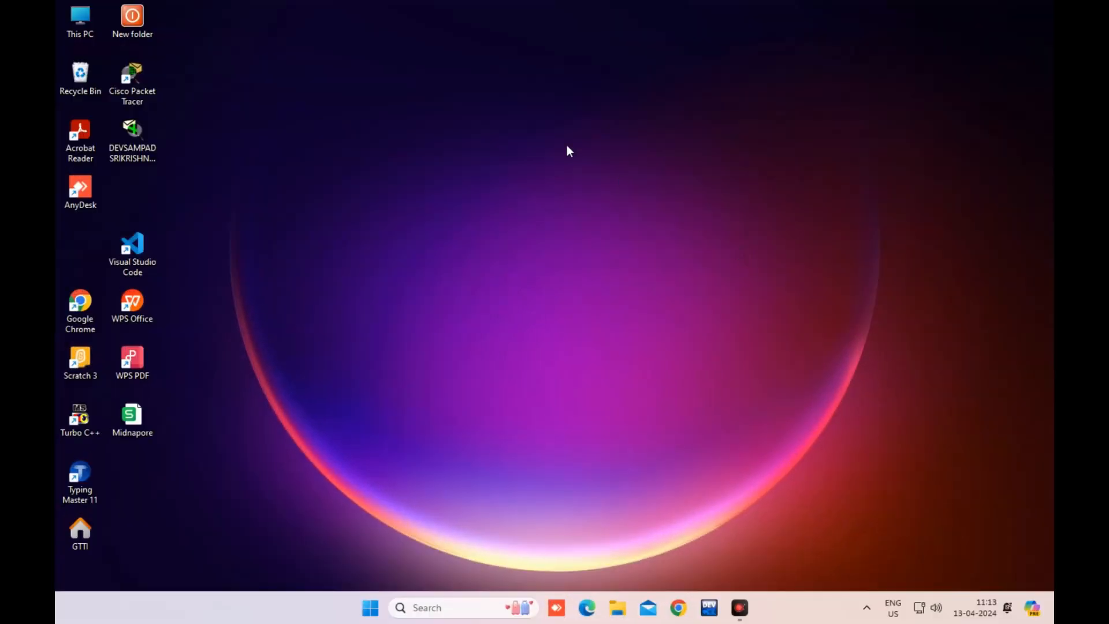
right_click(567, 146)
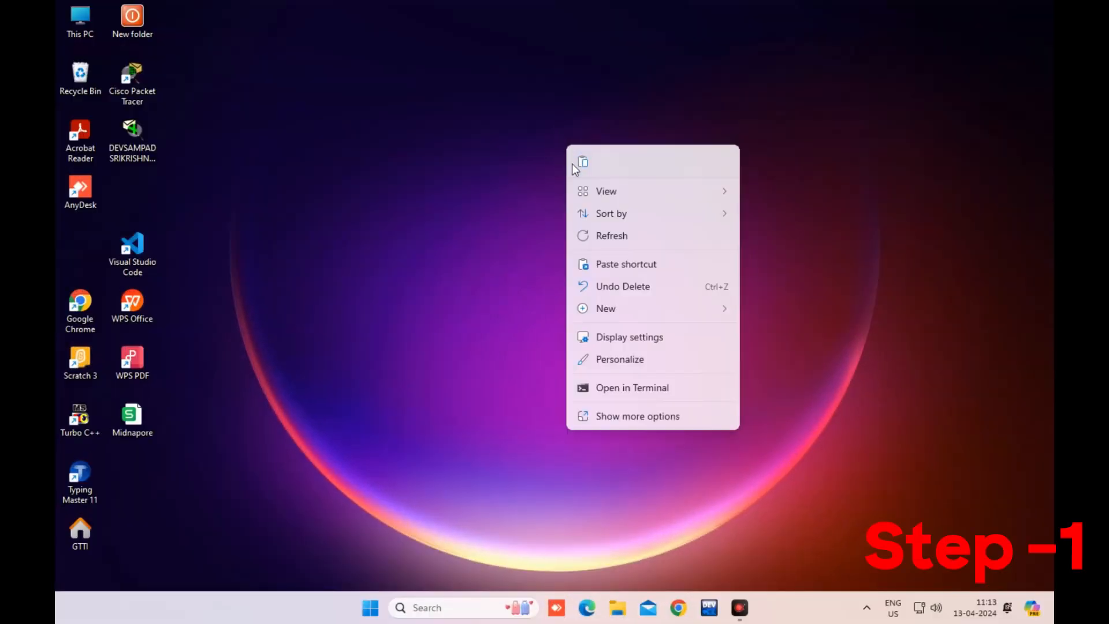
click(596, 231)
right_click(563, 203)
click(614, 300)
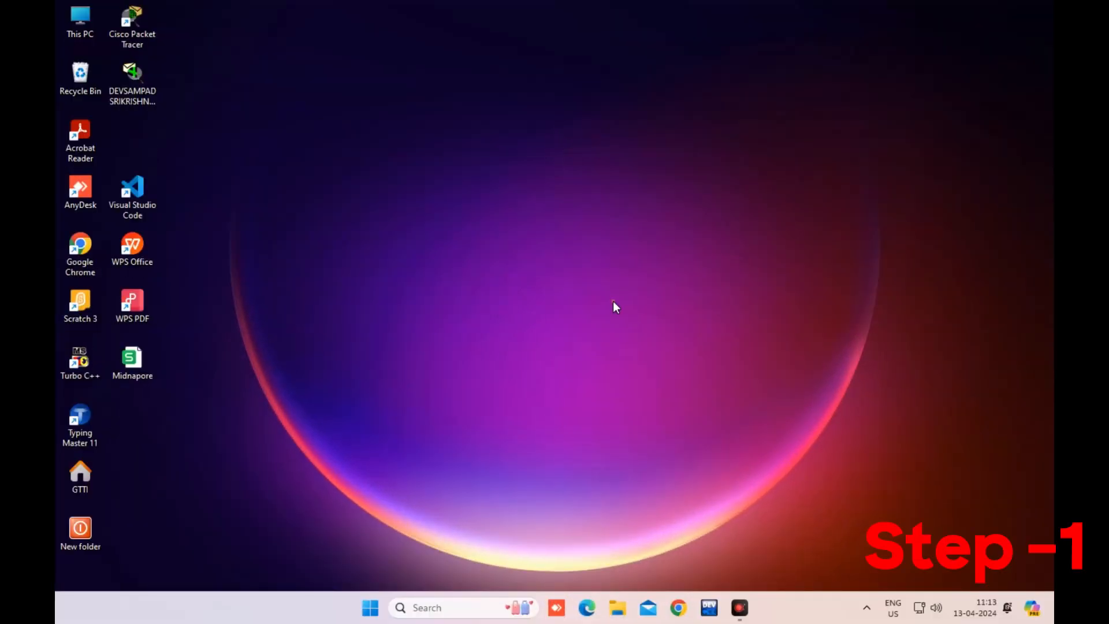
right_click(553, 240)
click(616, 333)
Step: On the Windows 11 computer, open the advanced sharing settings through Control Panel's Network and Sharing Center
click(371, 612)
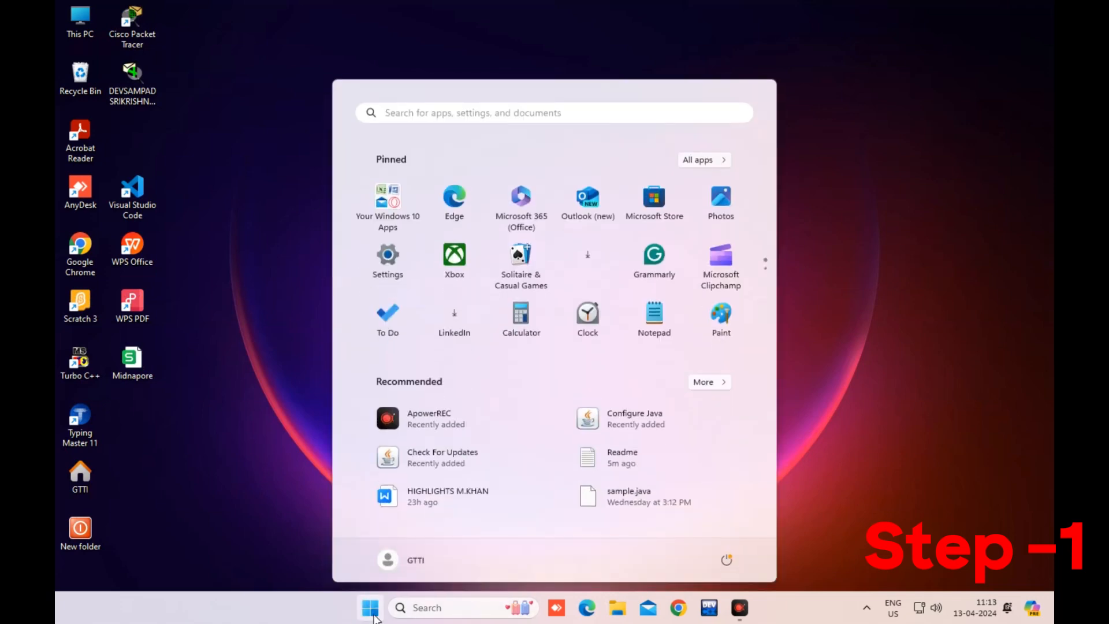
text(con)
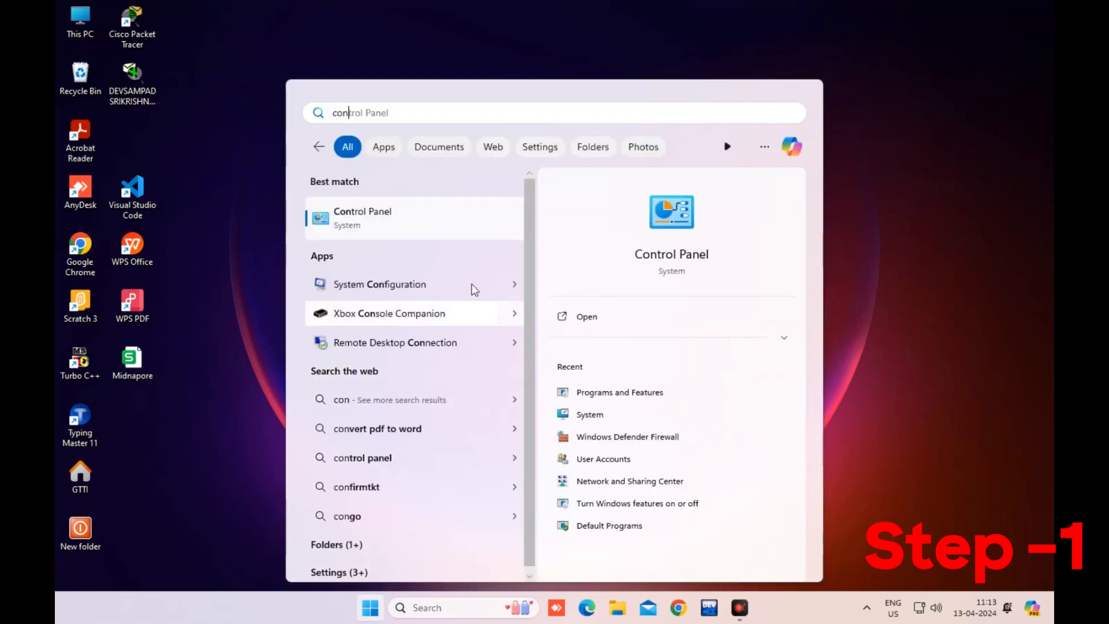
click(461, 226)
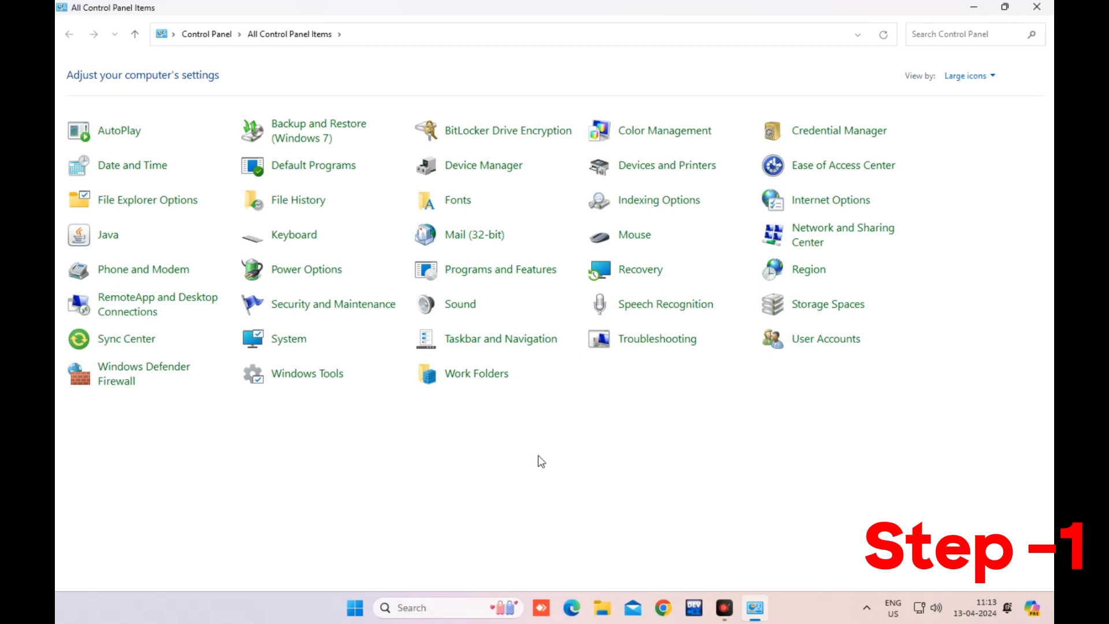
click(799, 236)
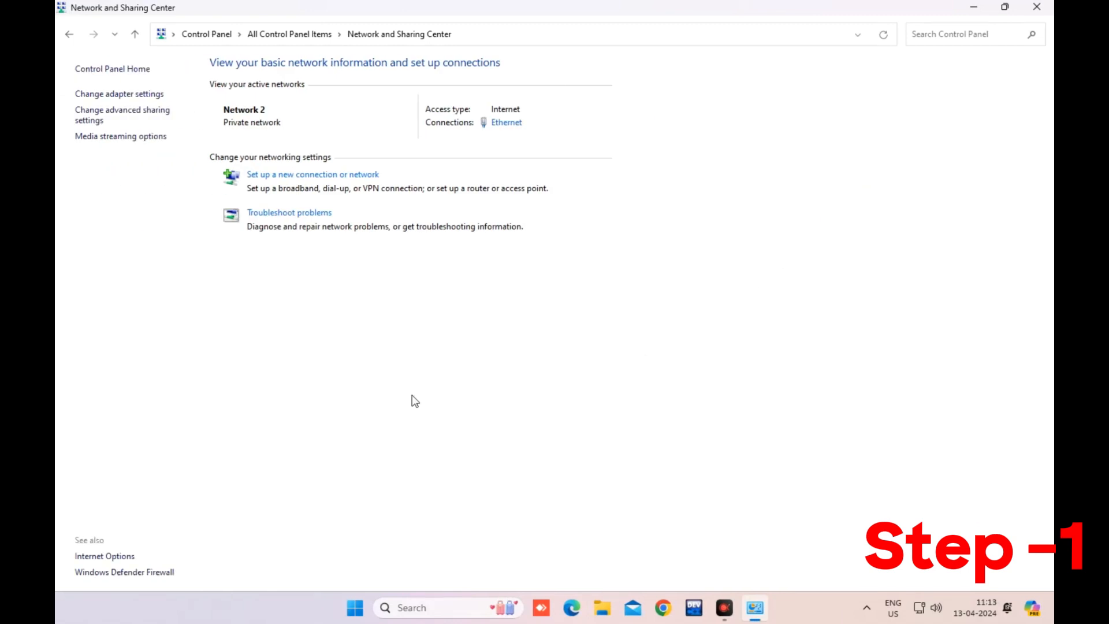
click(125, 110)
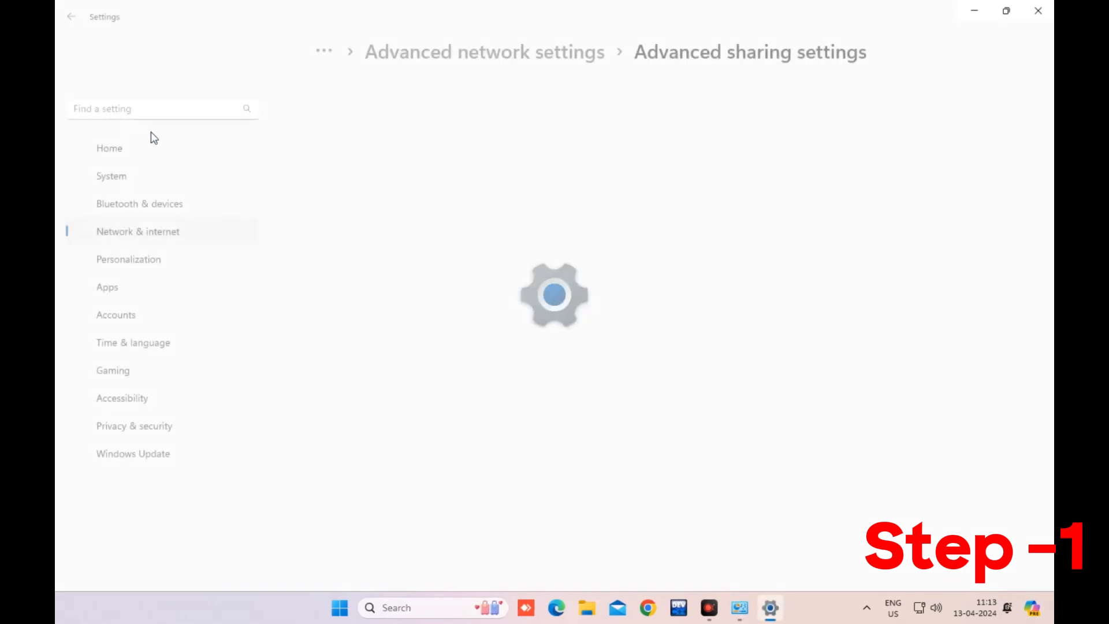
Step: Turn on network discovery for private networks, and both network discovery and file and printer sharing for public networks
click(336, 104)
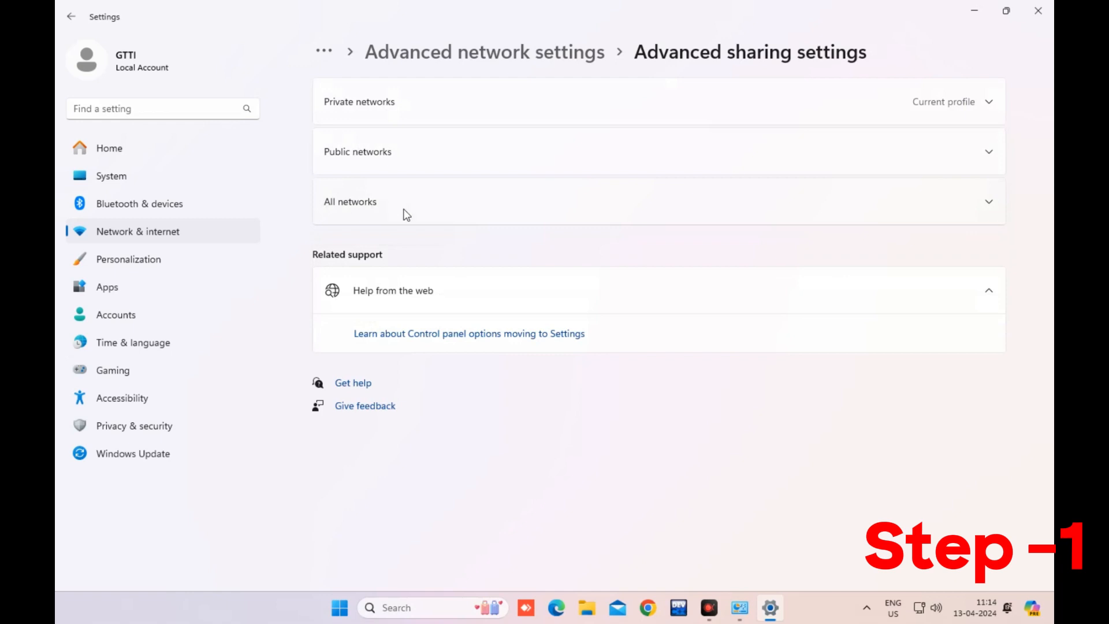
click(986, 102)
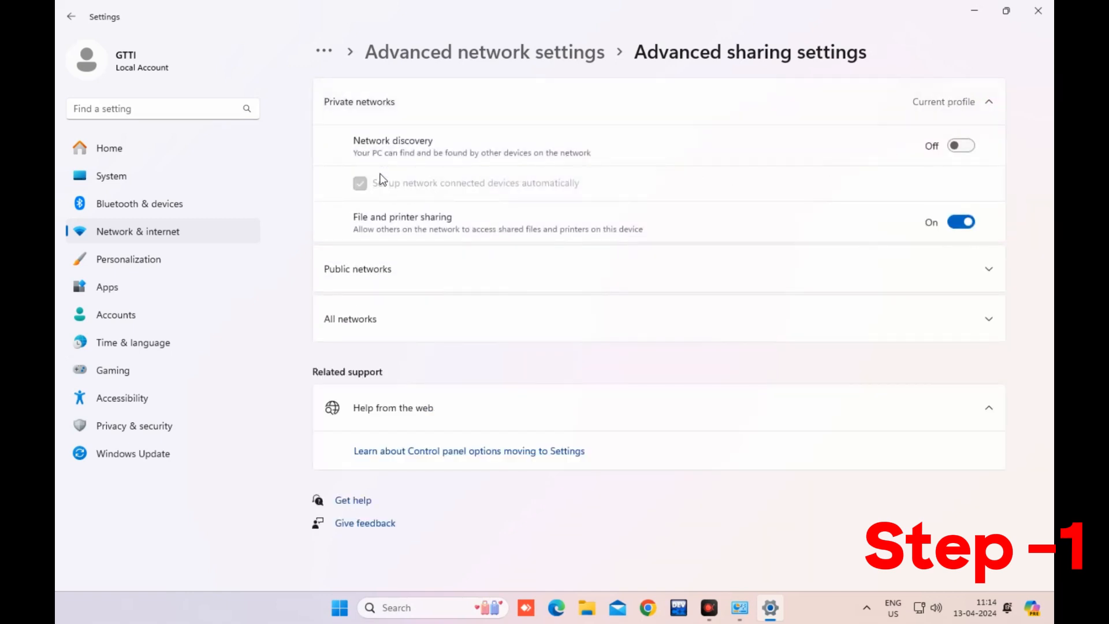
click(961, 148)
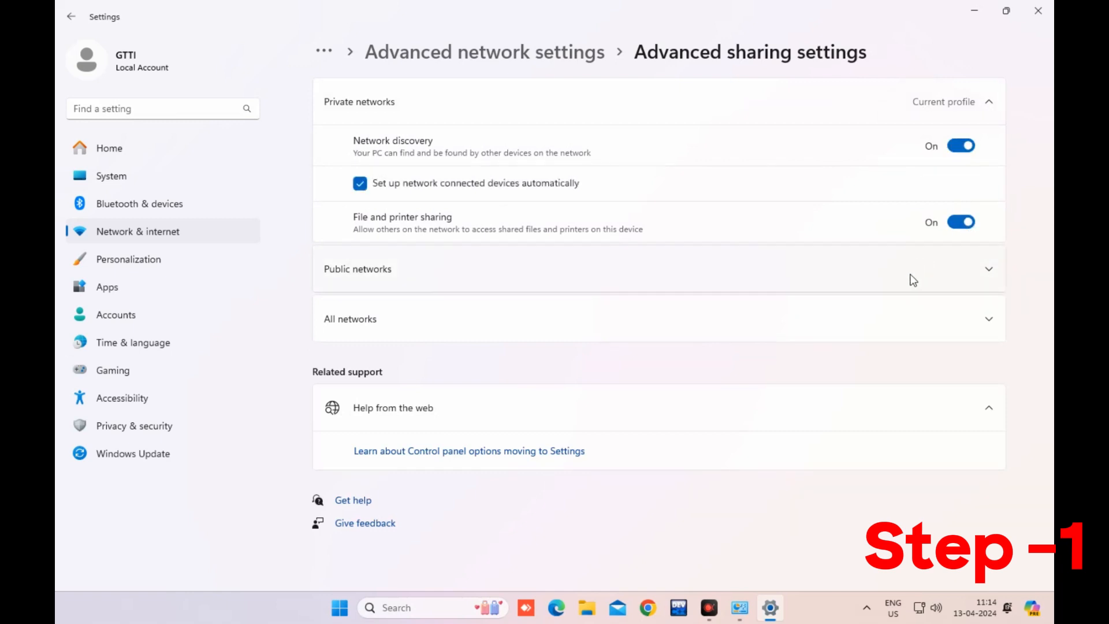
click(989, 270)
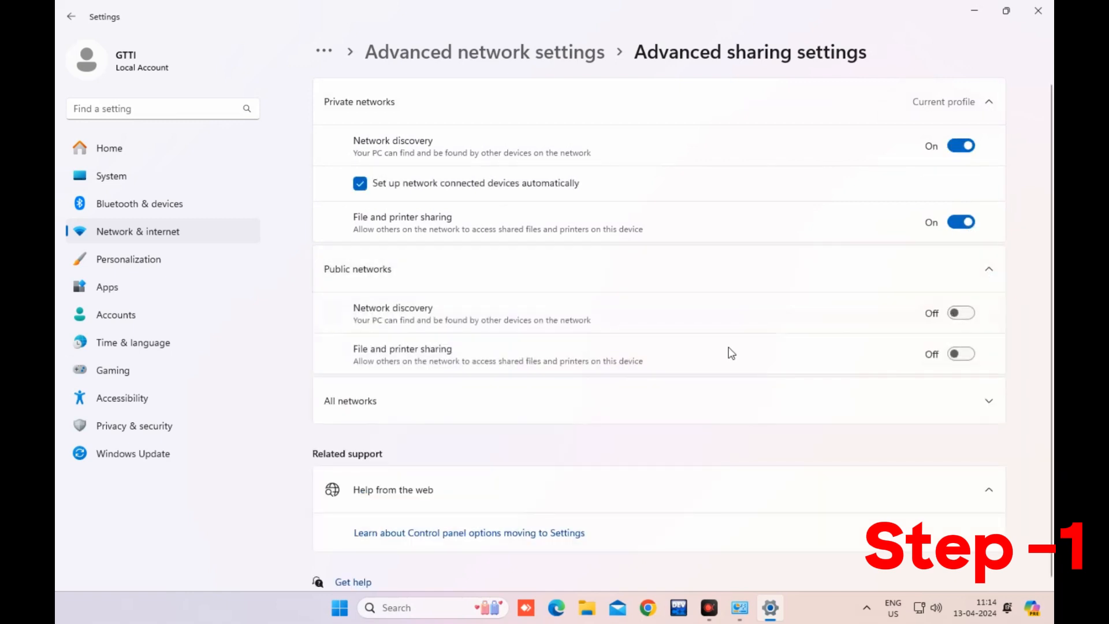
click(965, 358)
Step: For all networks, enable public folder sharing with password protected sharing off, and close the settings and Network and Sharing Center windows
click(991, 401)
scroll(799, 403, down, 1)
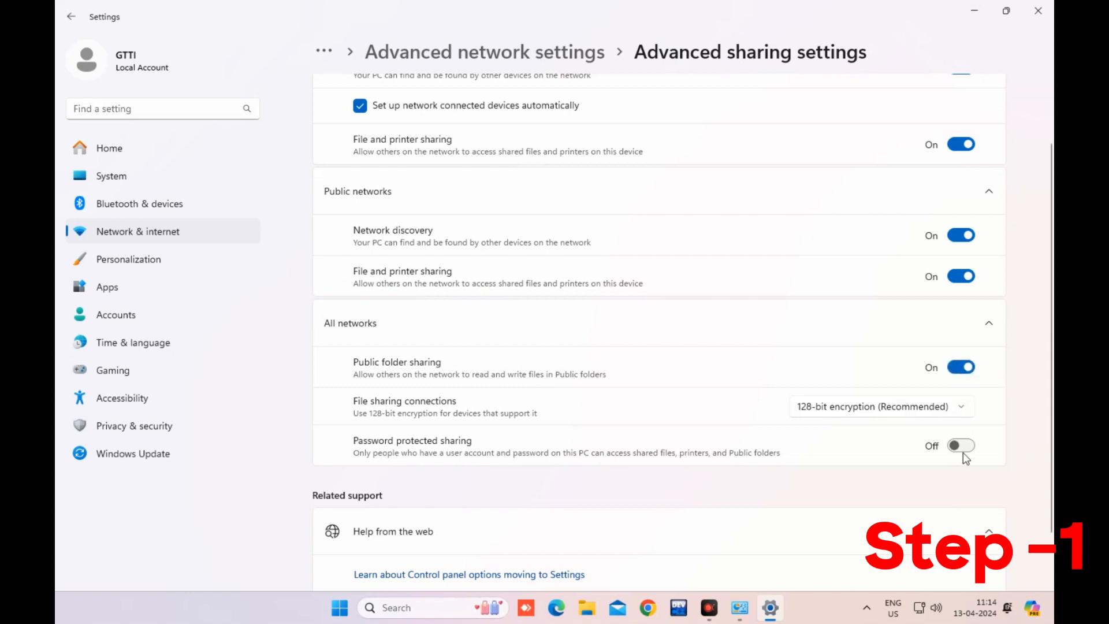
scroll(962, 453, down, 1)
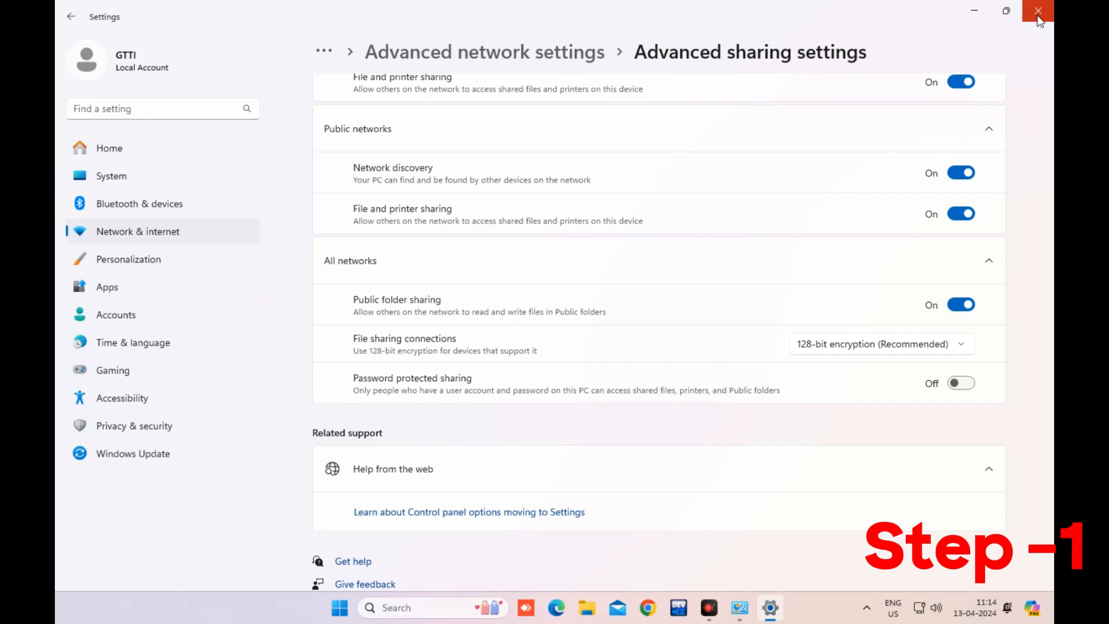
click(1038, 11)
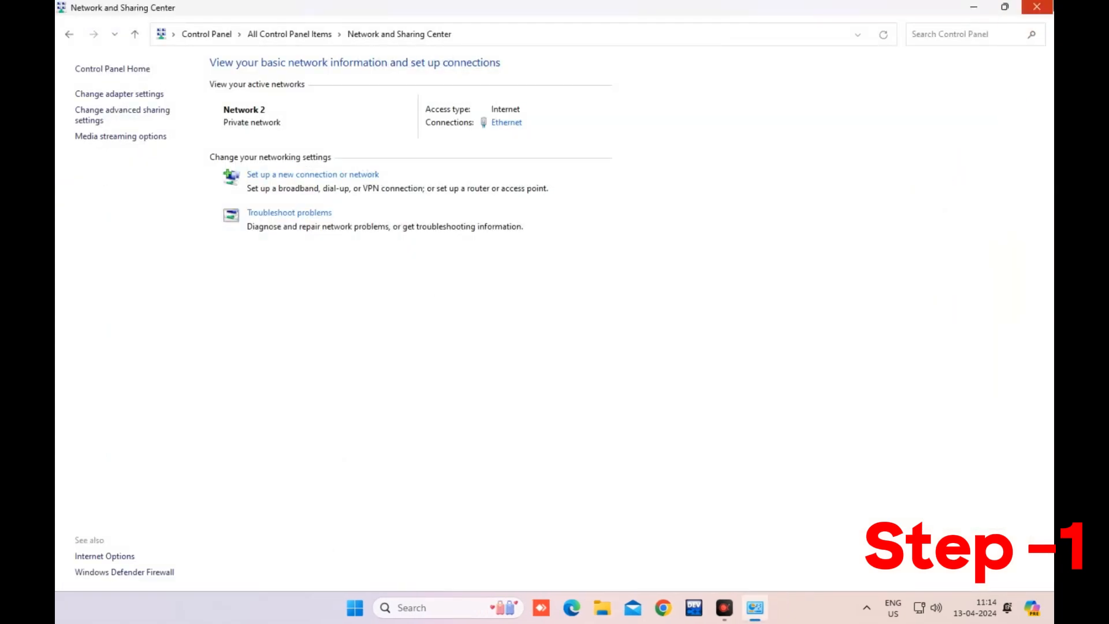
click(1051, 6)
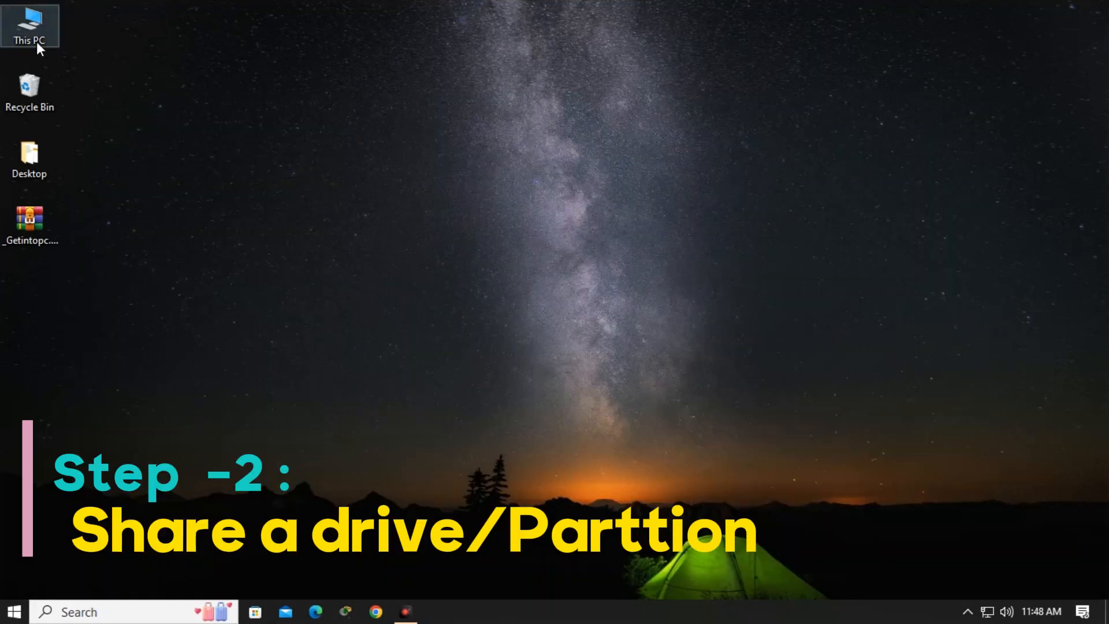
Step: Open the Share (D:) drive from This PC on the Windows 10 computer
double_click(36, 42)
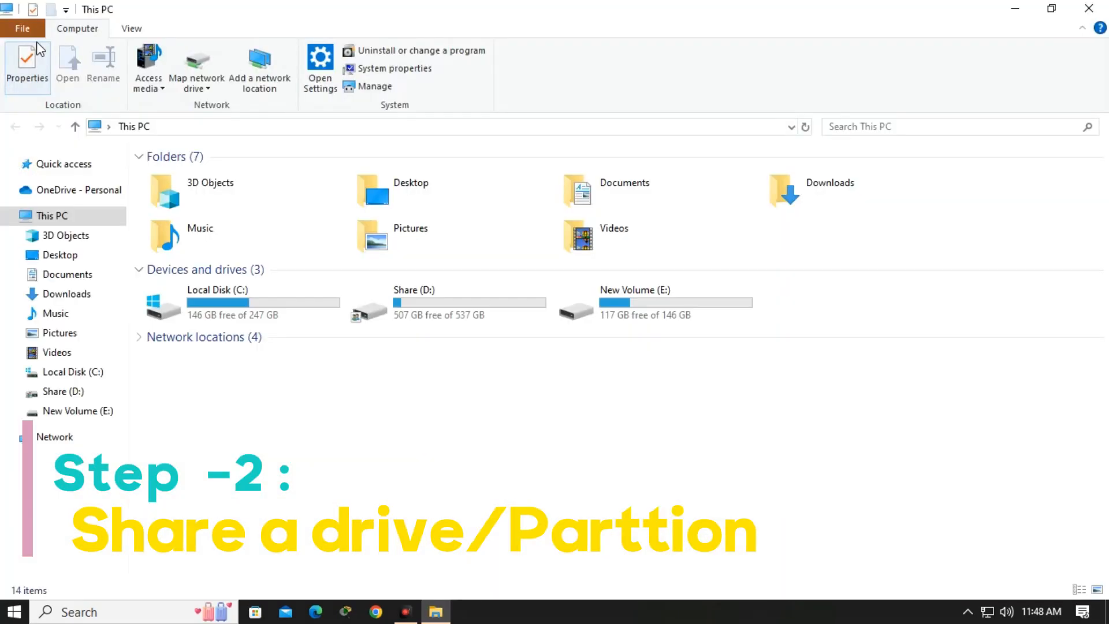
click(444, 311)
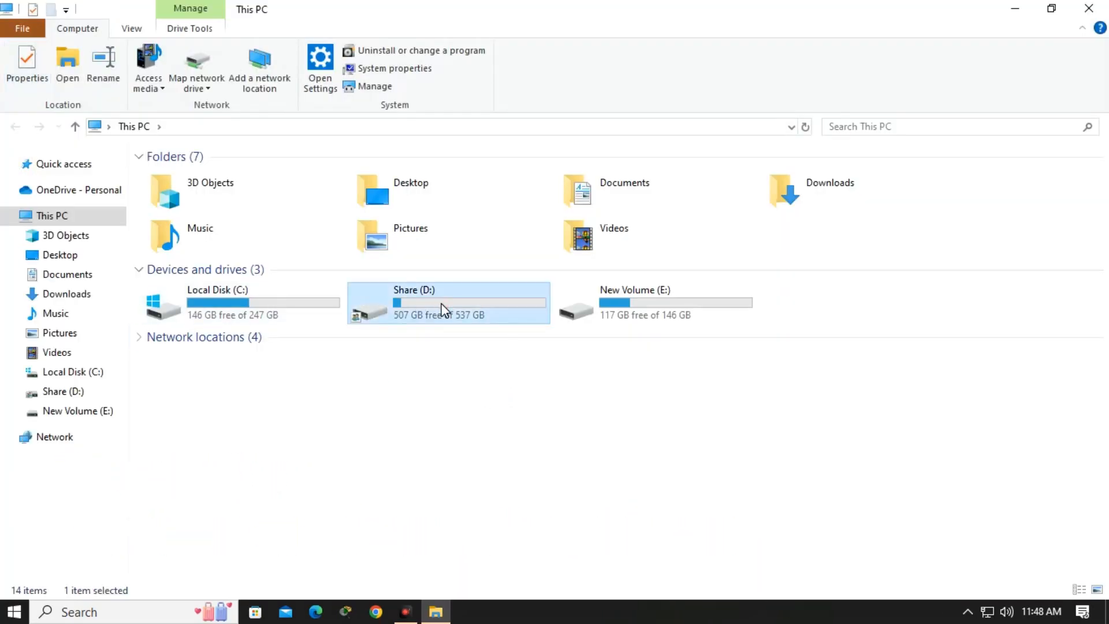
double_click(444, 311)
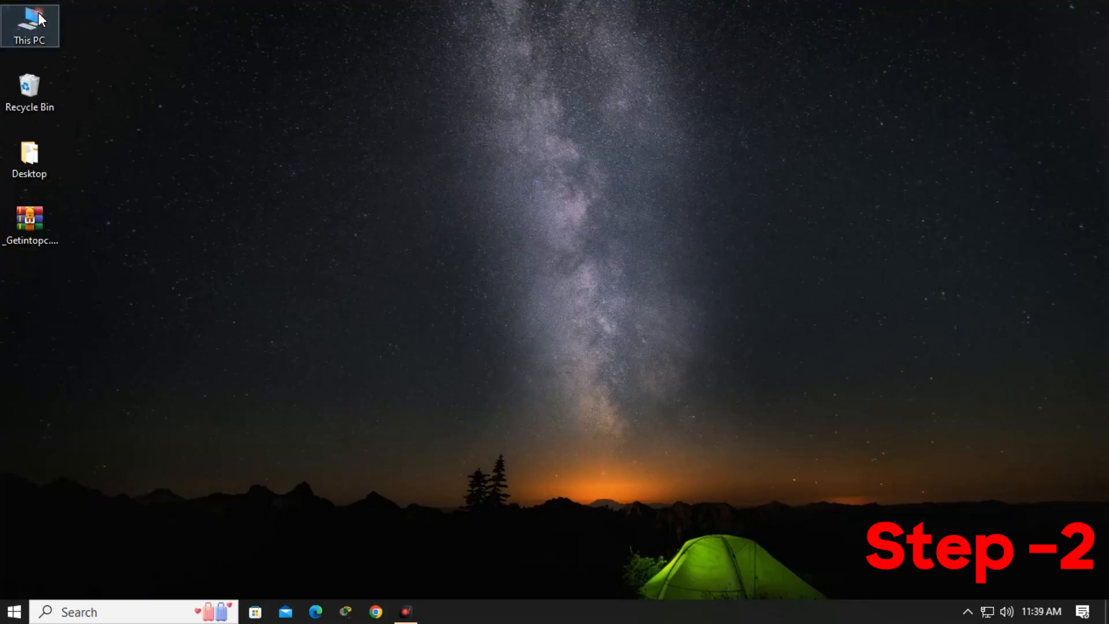
Step: Open the sharing properties of the New Volume (D:) drive from This PC on the Windows 10 computer
double_click(28, 23)
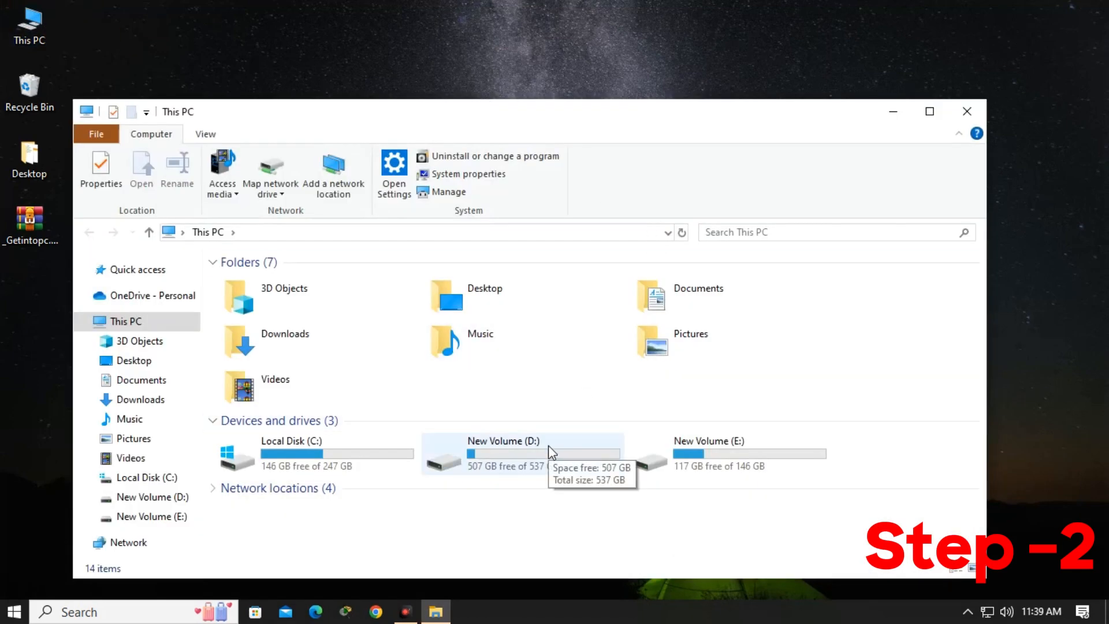
right_click(548, 445)
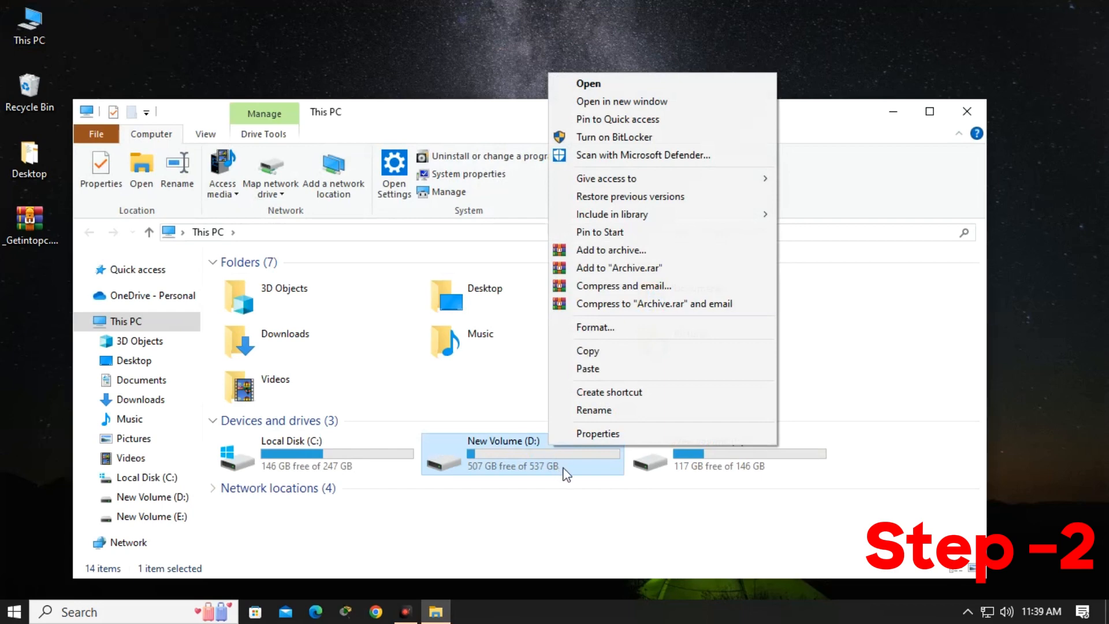
click(599, 439)
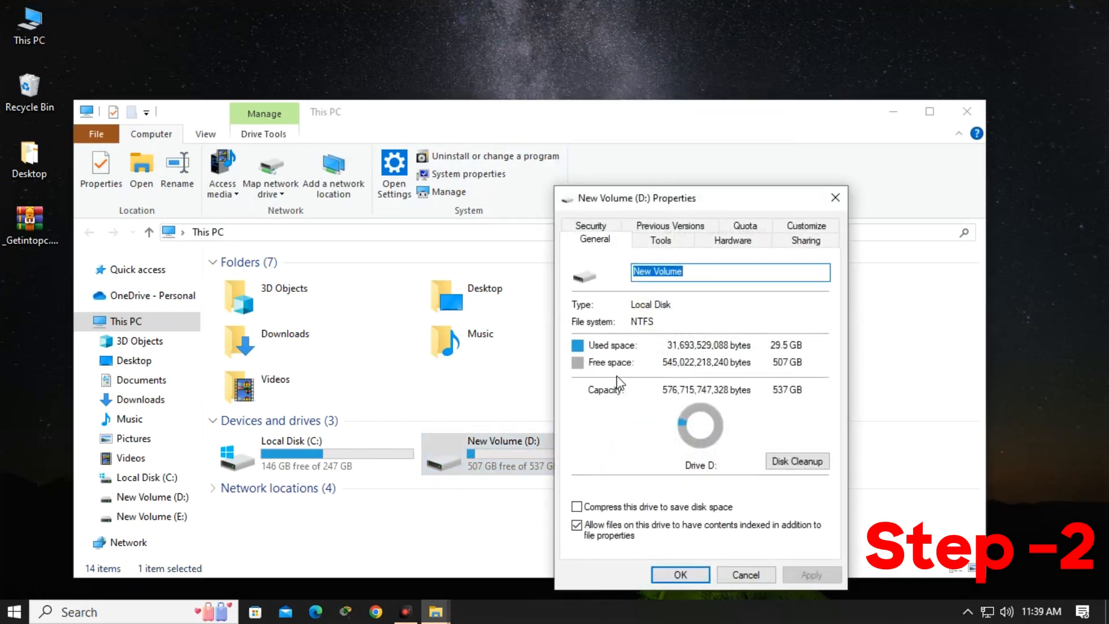
drag(623, 148, 446, 144)
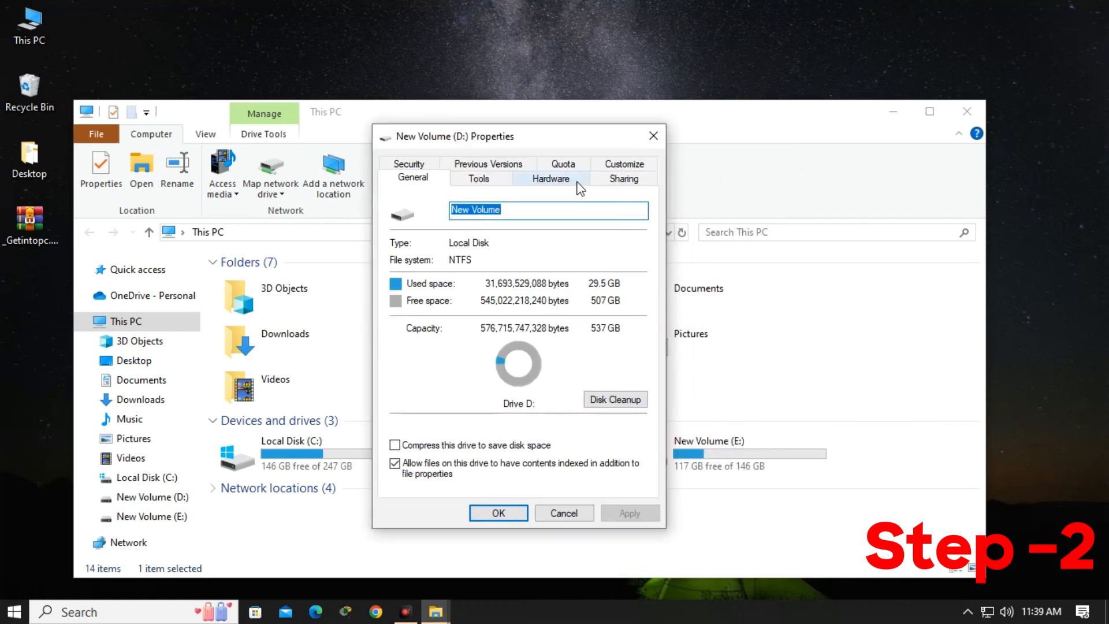
click(621, 182)
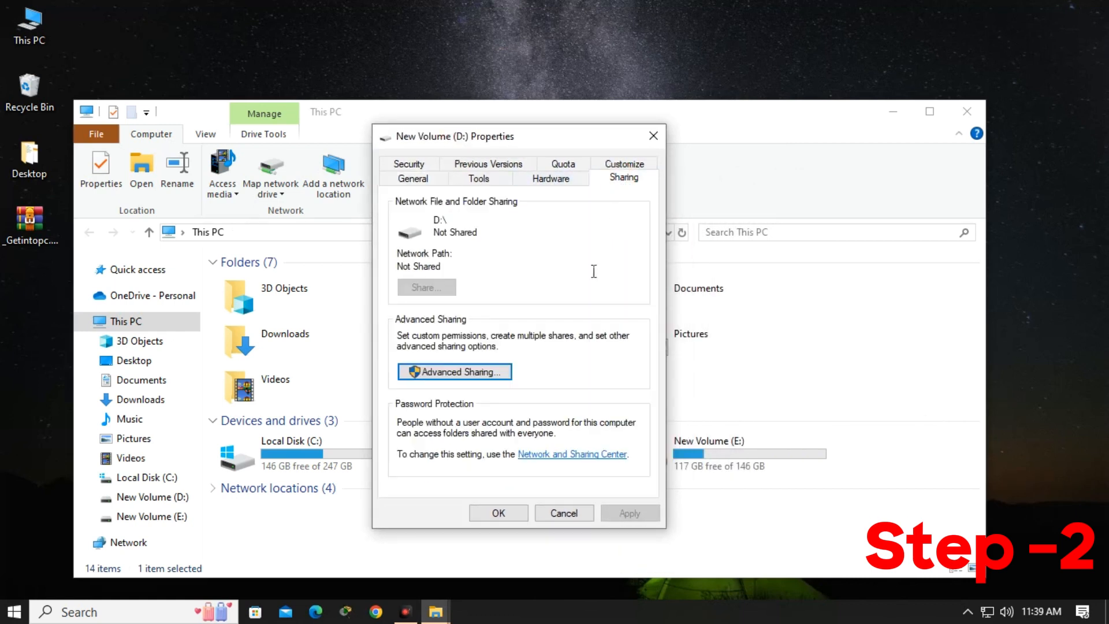
Step: Share the D: drive through Advanced Sharing under the share name D, and close its properties
click(458, 374)
click(417, 198)
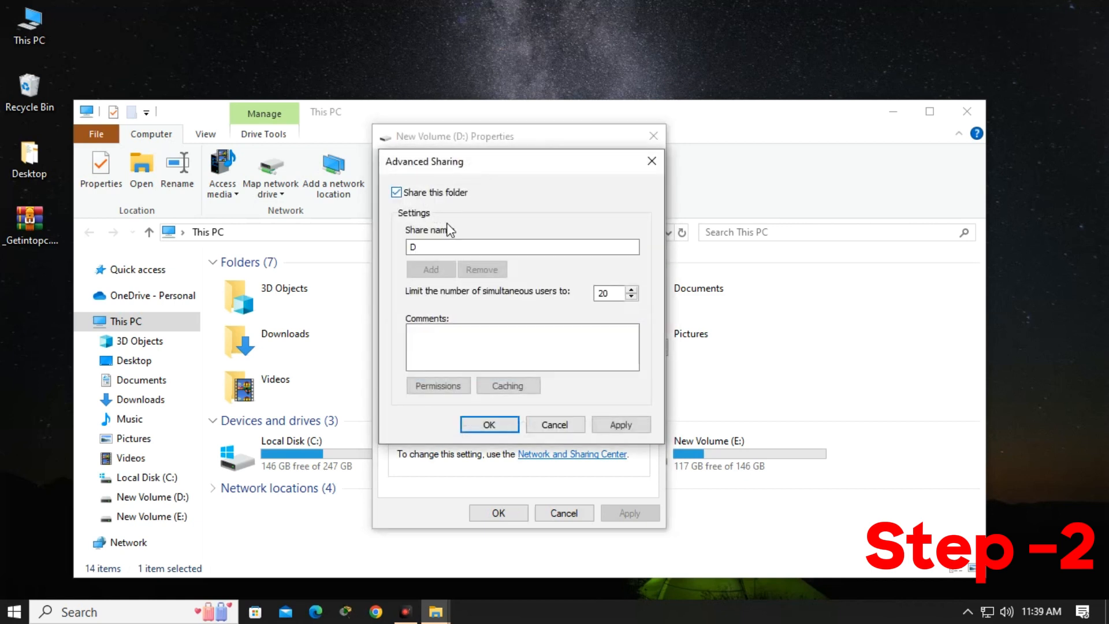
click(504, 430)
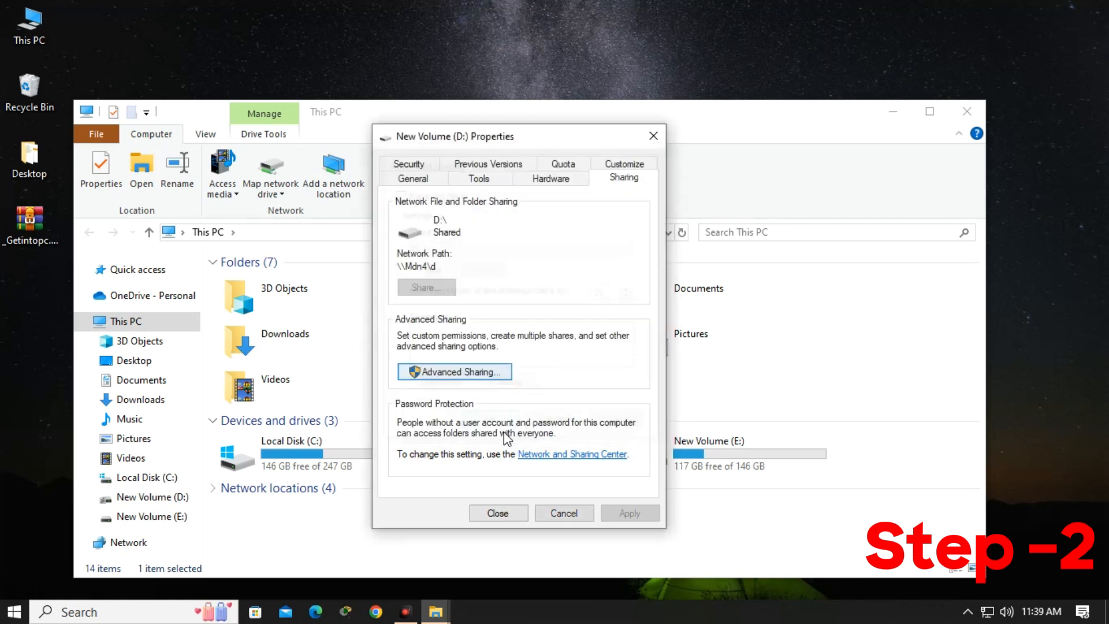
click(499, 512)
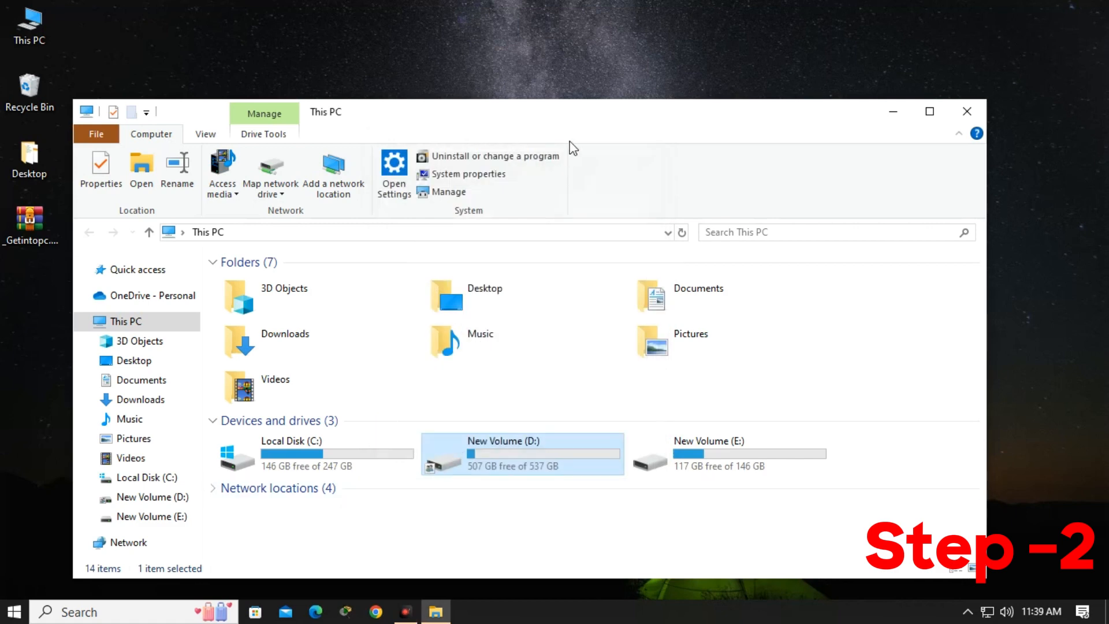
Step: Maximize the This PC window and open the security permissions of New Volume (D:) for editing
click(929, 111)
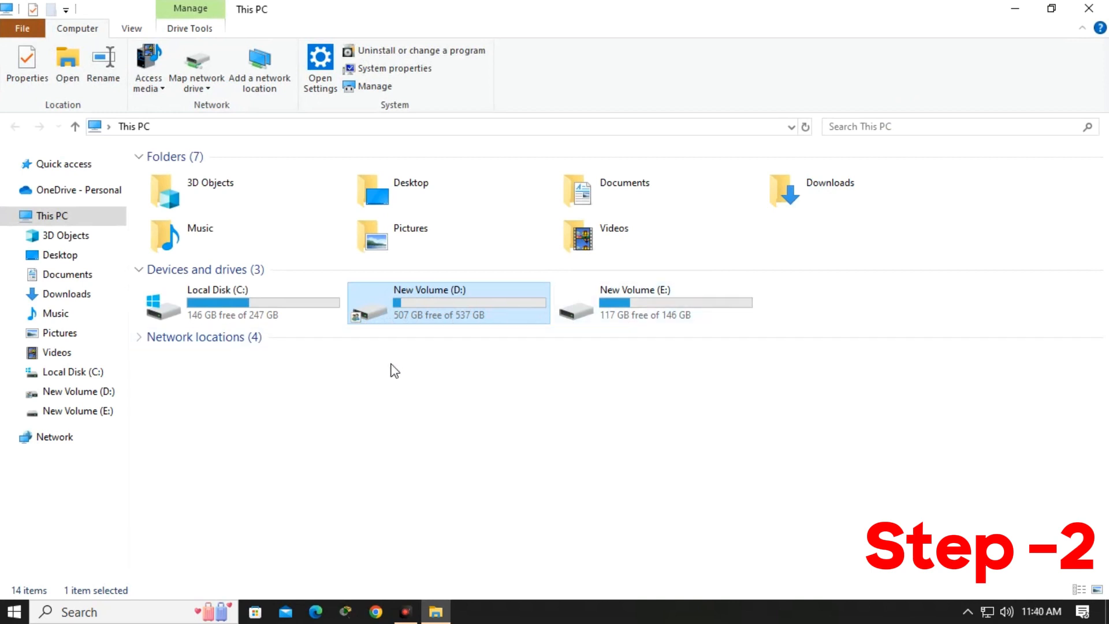
right_click(433, 317)
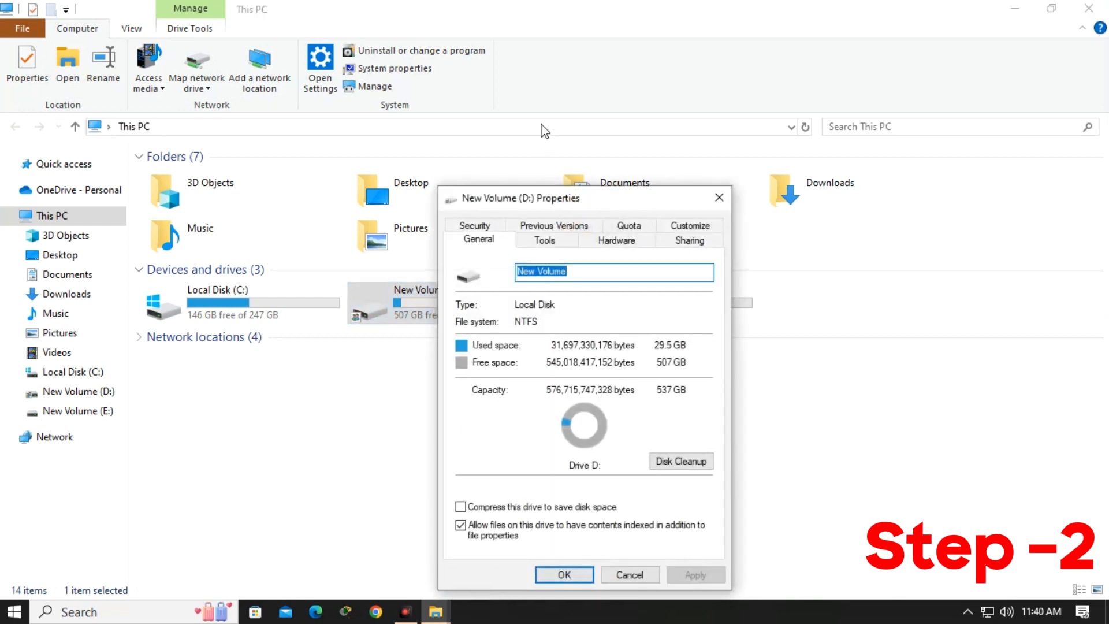
drag(529, 207, 480, 115)
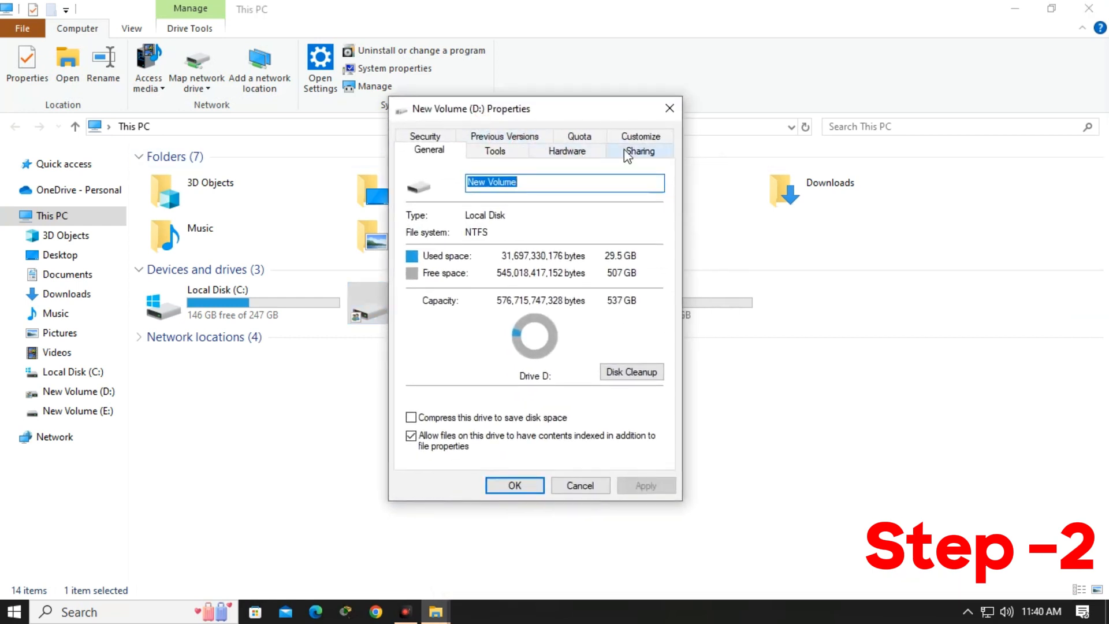
click(441, 139)
drag(517, 111, 522, 91)
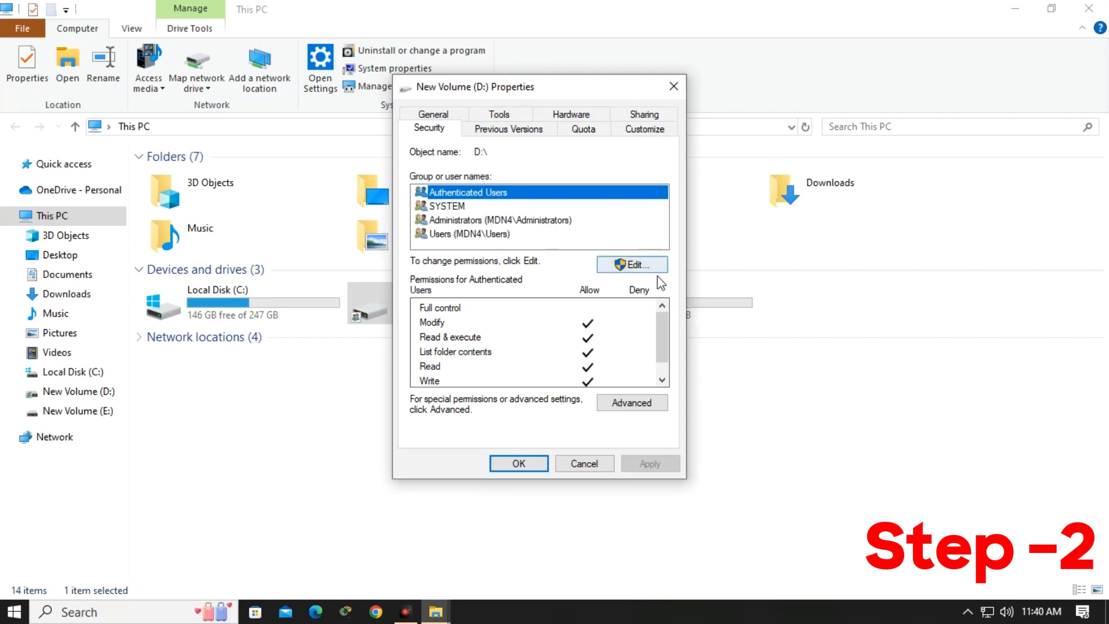
click(622, 269)
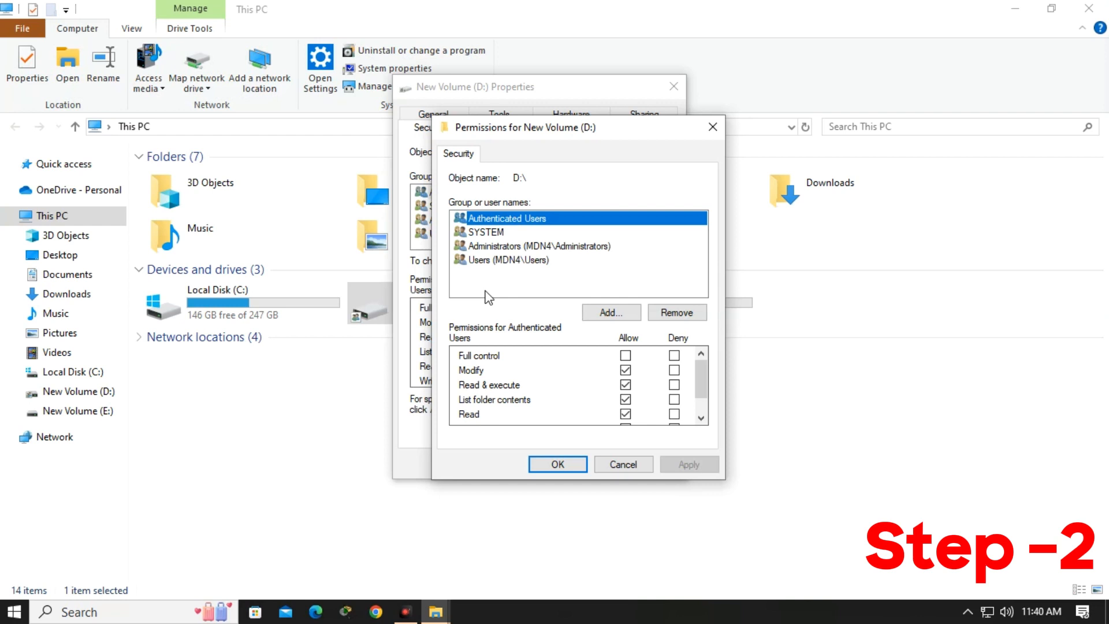
Step: Add the Everyone group to the D: drive's permission list, checking the name before accepting it
click(604, 317)
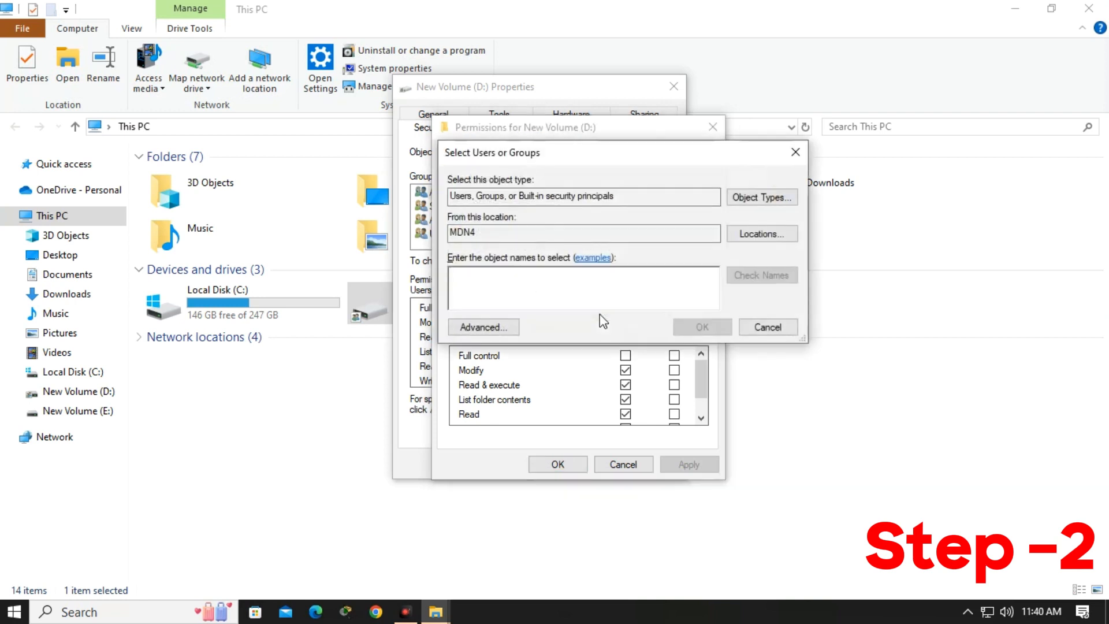
text(eve)
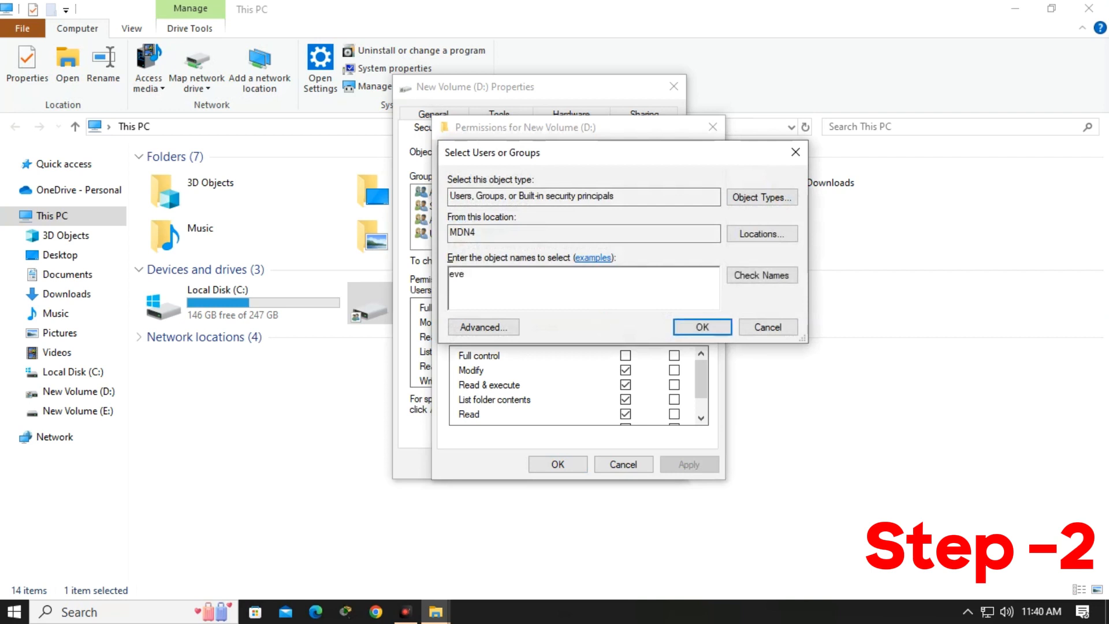
click(752, 277)
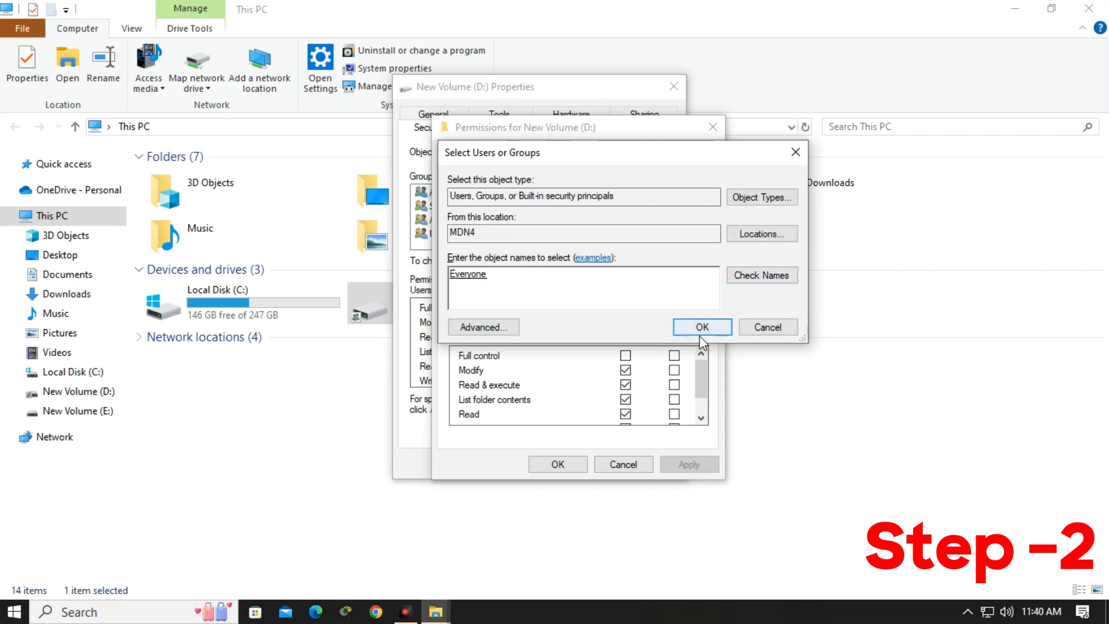
click(709, 333)
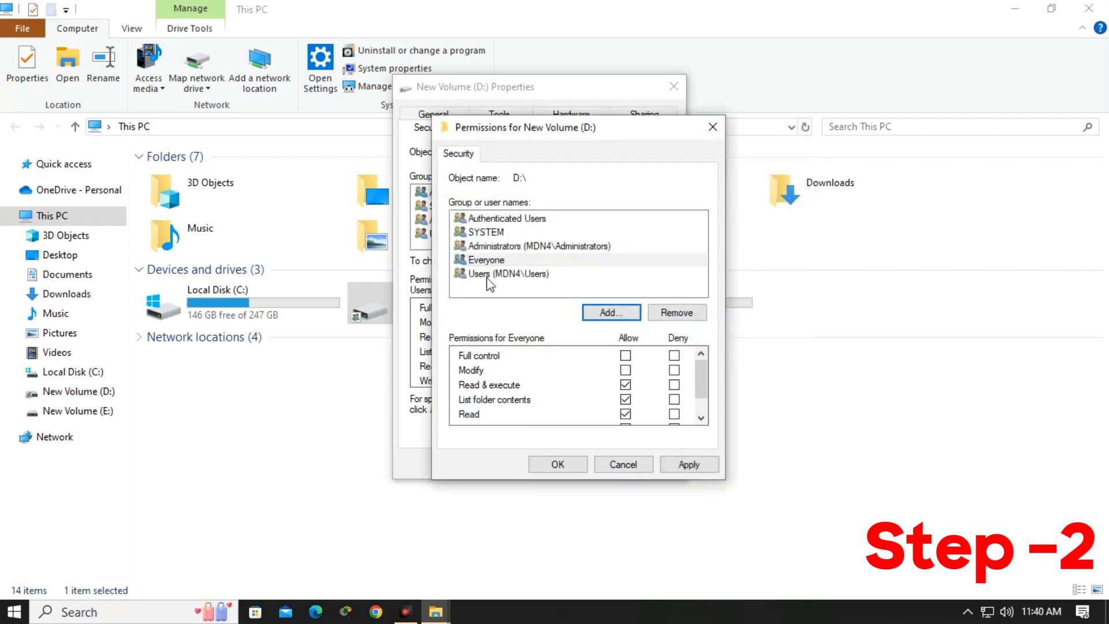
Step: Allow Everyone full control of the D: drive, apply the permissions, and close the permission and properties windows
click(498, 263)
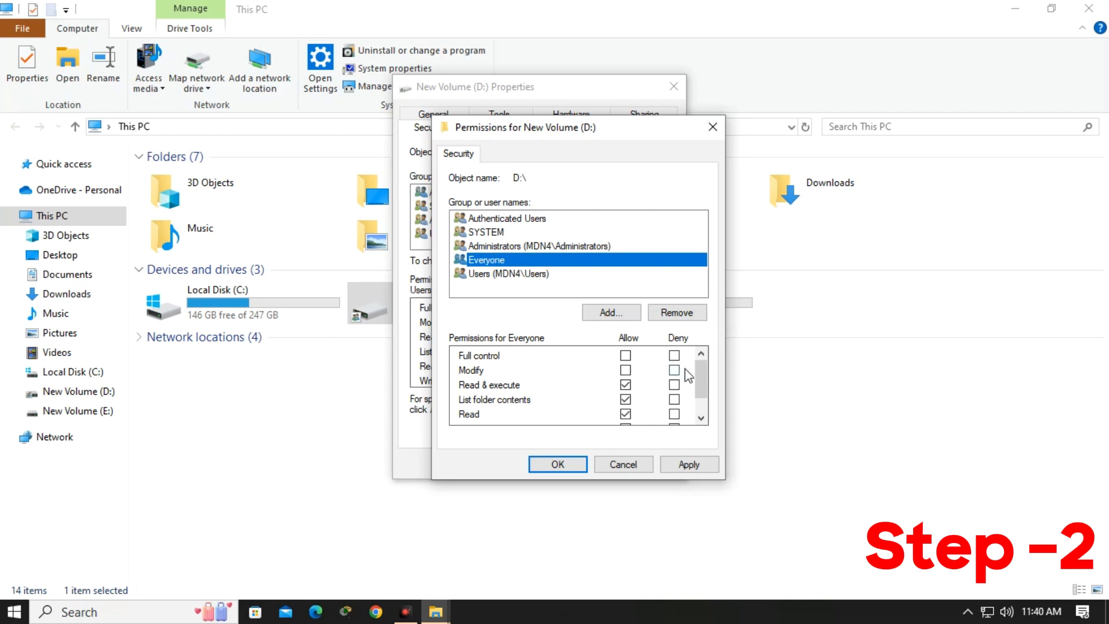
mouse_move(698, 369)
mouse_down()
mouse_move(698, 386)
mouse_move(698, 367)
mouse_up()
click(626, 356)
mouse_move(701, 372)
mouse_down()
mouse_move(703, 390)
mouse_move(697, 370)
mouse_up()
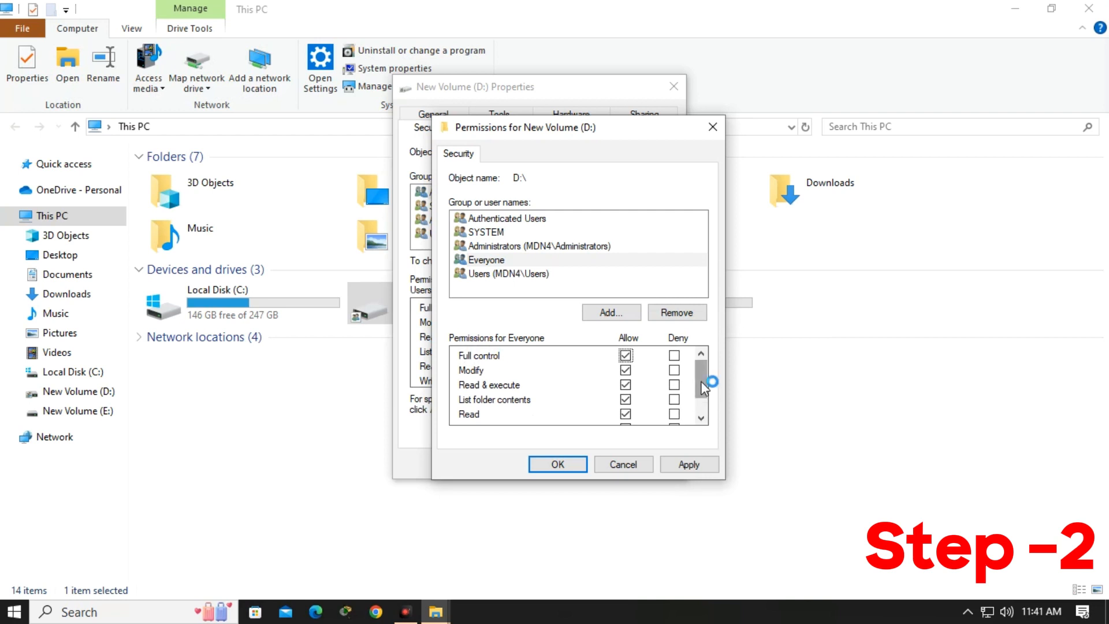
click(683, 466)
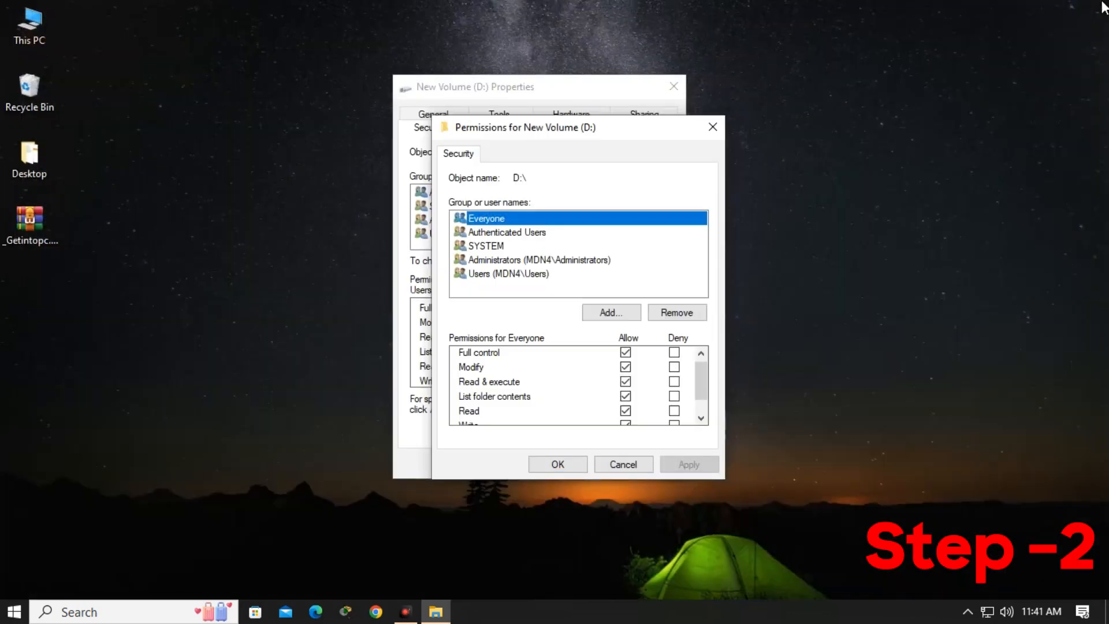
click(578, 465)
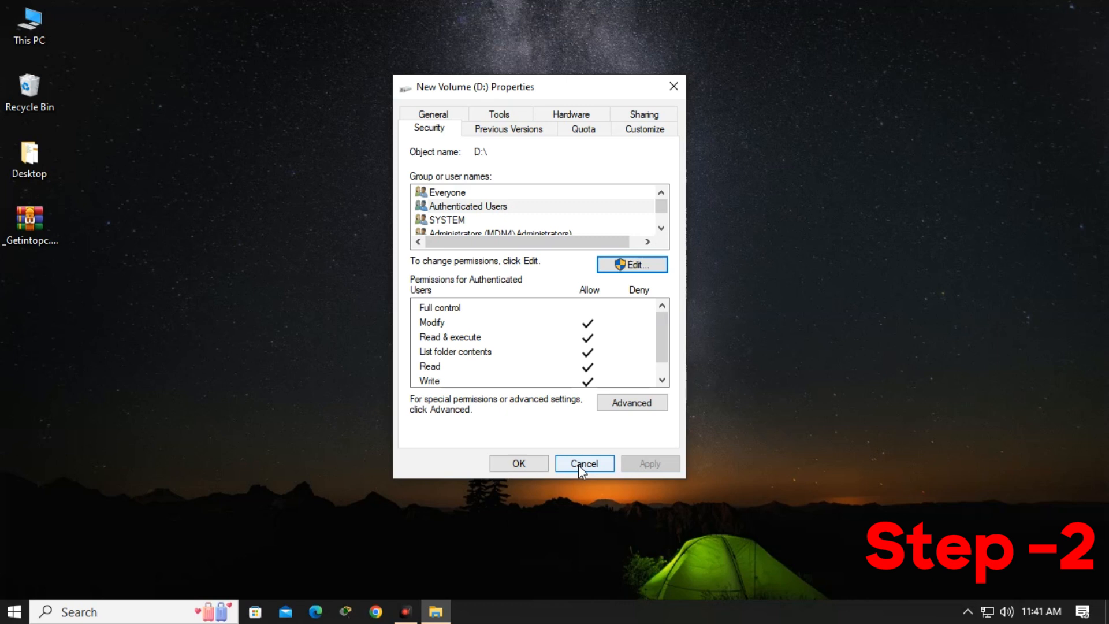
click(578, 465)
Step: Open a Command Prompt by running cmd from the Run dialog
key(super+r)
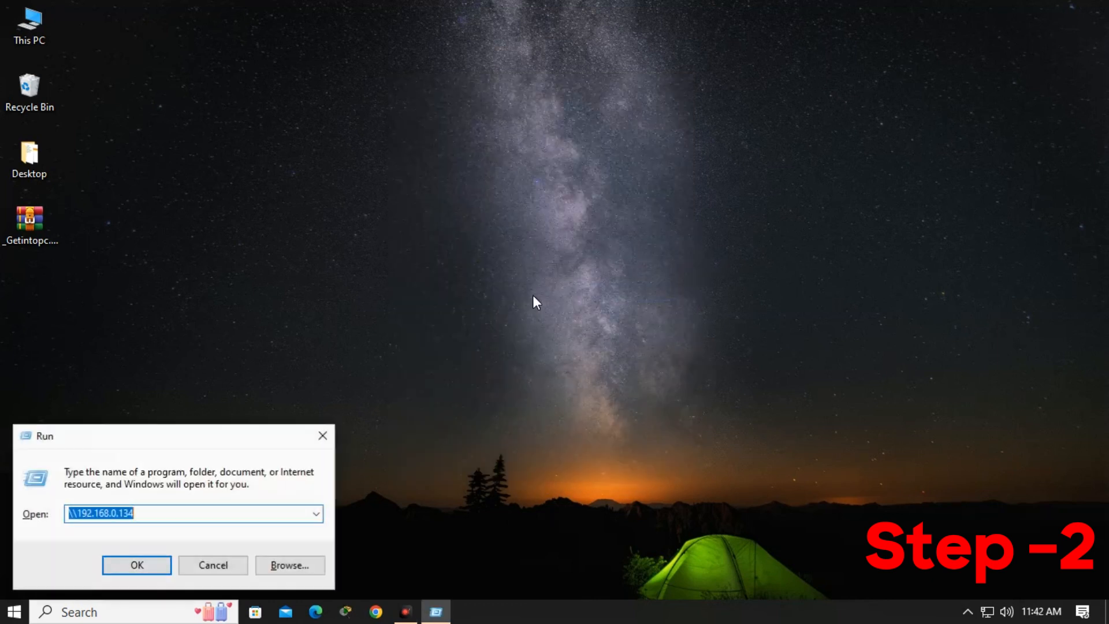
key(BackSpace)
text(cm)
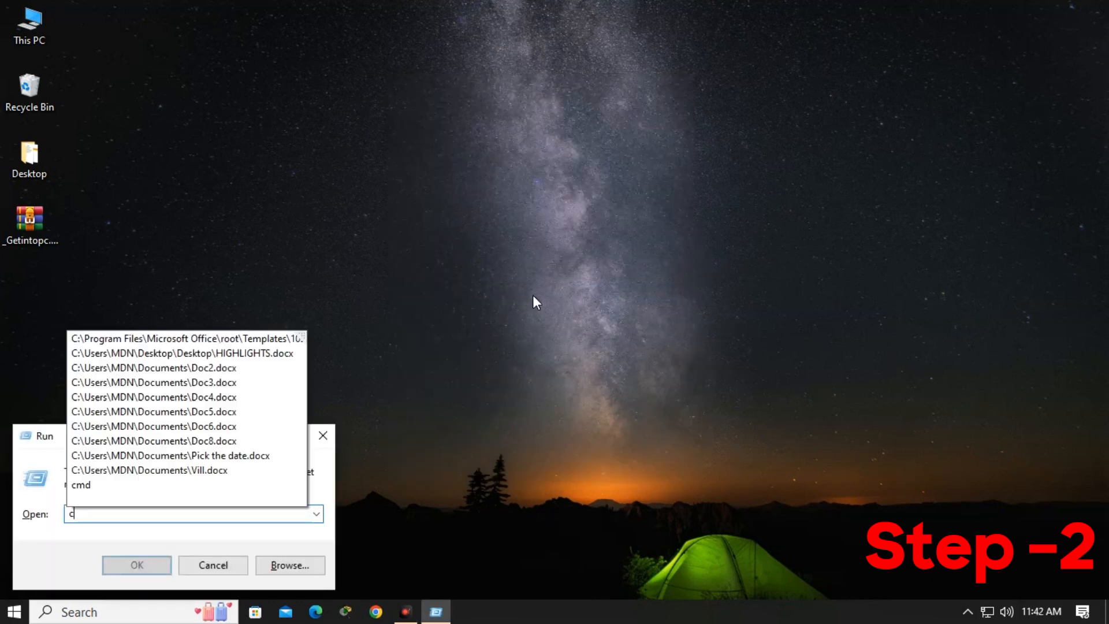
text(d)
key(Return)
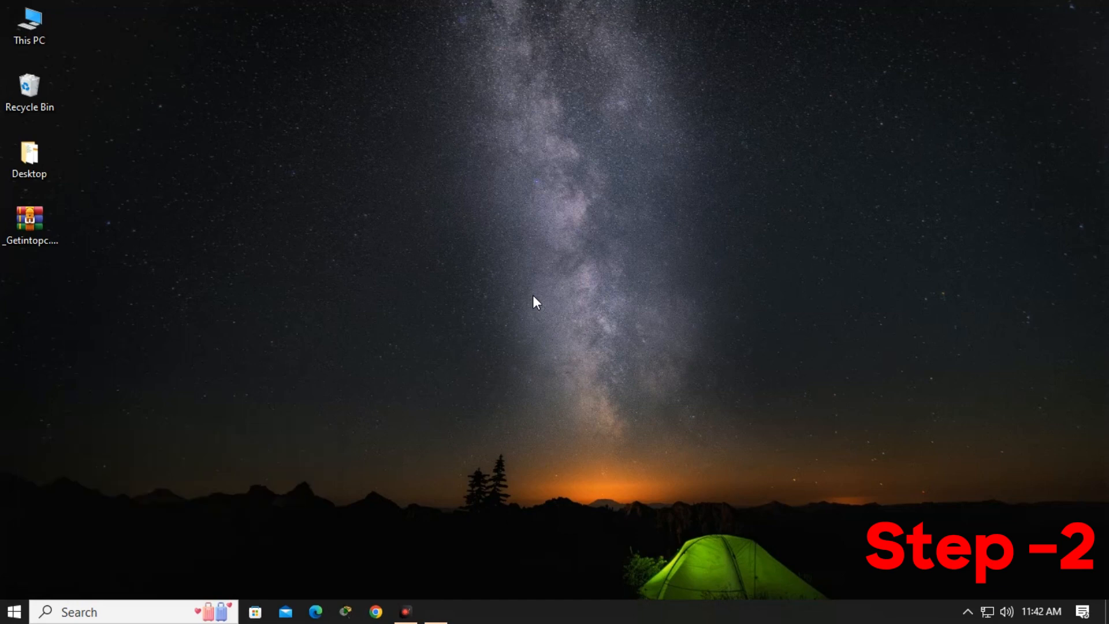
Step: Run ipconfig and highlight the Ethernet adapter's IPv4 address
text(ip)
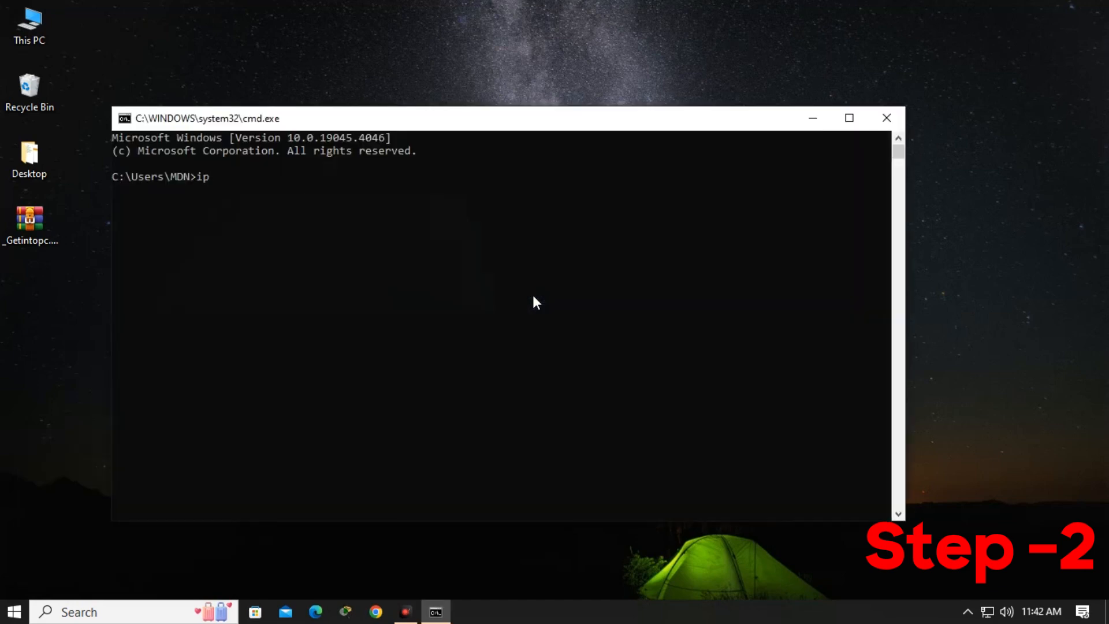
text(config)
key(Return)
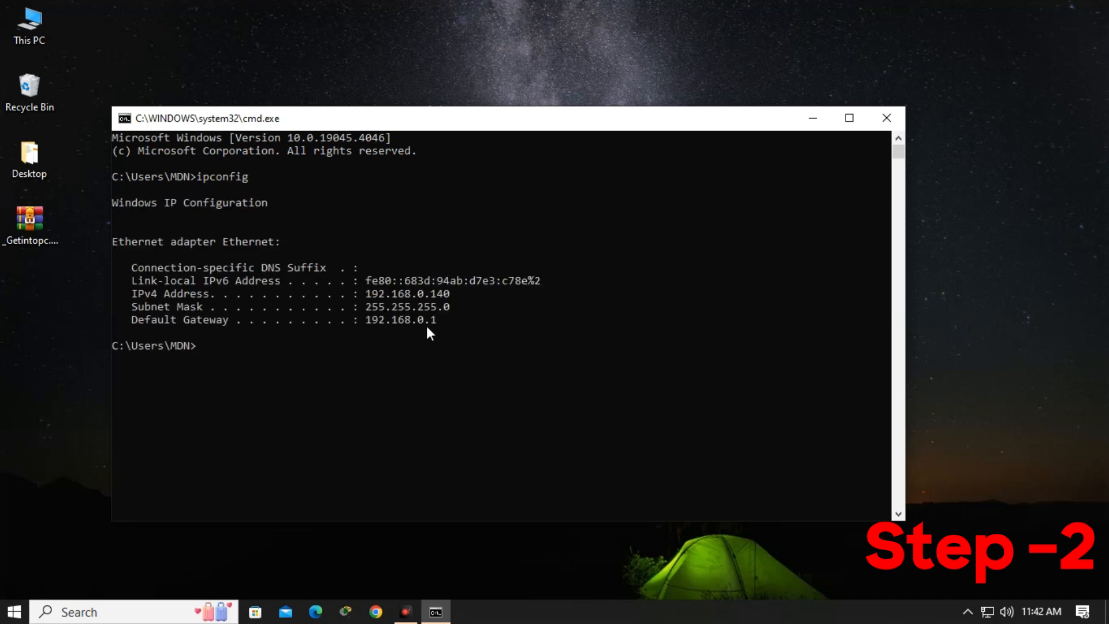
drag(360, 294, 450, 294)
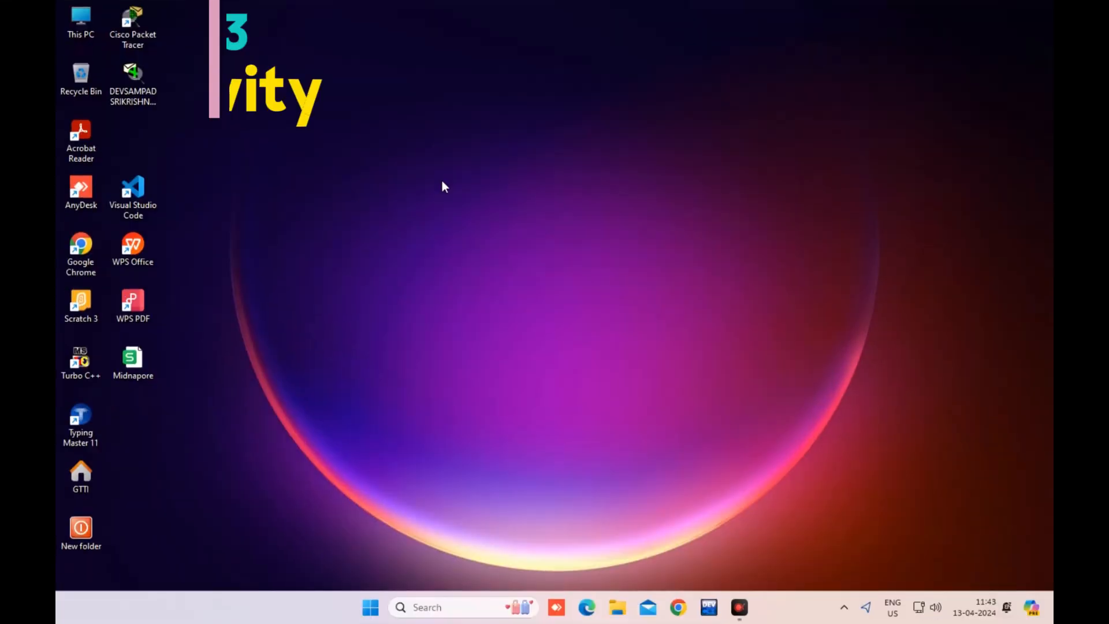
Step: On the Windows 11 computer, replace the old path in the Run dialog with \\192.168.0.140 and open that network location
key(super+r)
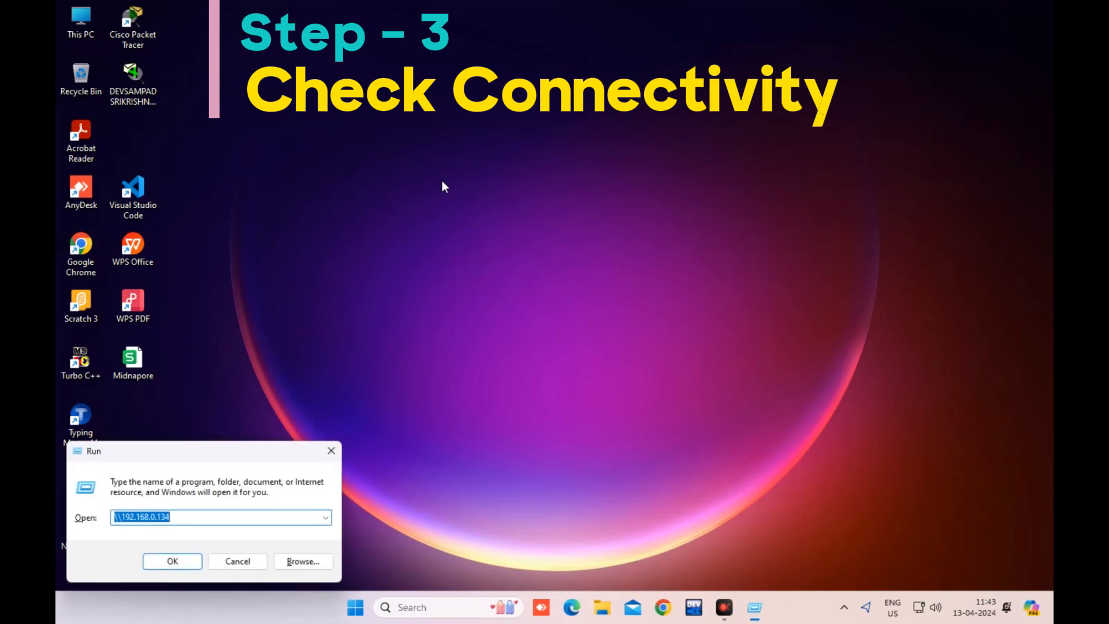
click(181, 516)
key(BackSpace)
key(BackSpace)
key(BackSpace)
key(BackSpace)
key(BackSpace)
key(BackSpace)
key(BackSpace)
key(BackSpace)
key(BackSpace)
key(BackSpace)
key(BackSpace)
key(BackSpace)
key(BackSpace)
key(BackSpace)
key(BackSpace)
drag(198, 448, 294, 384)
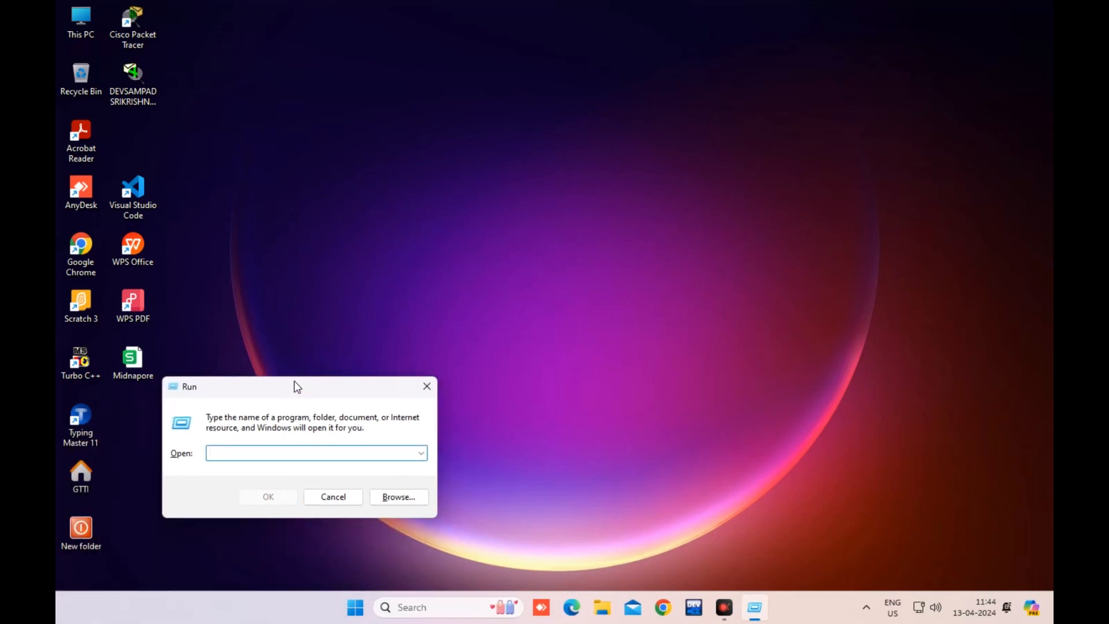
text(\)
key(BackSpace)
text(\\)
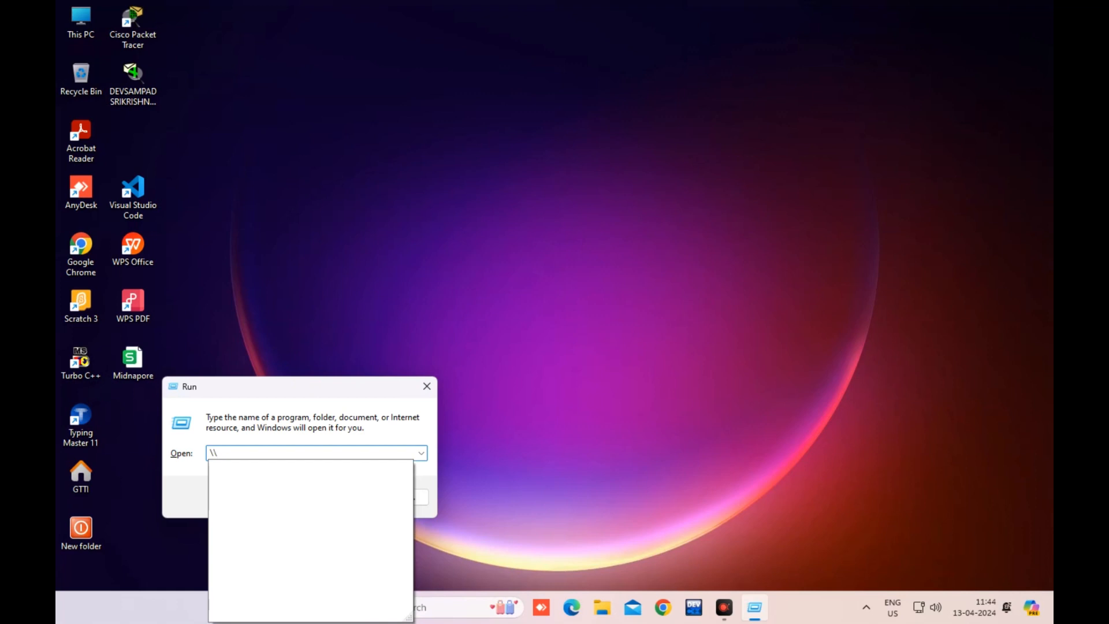
text(192.168.0.140)
key(Return)
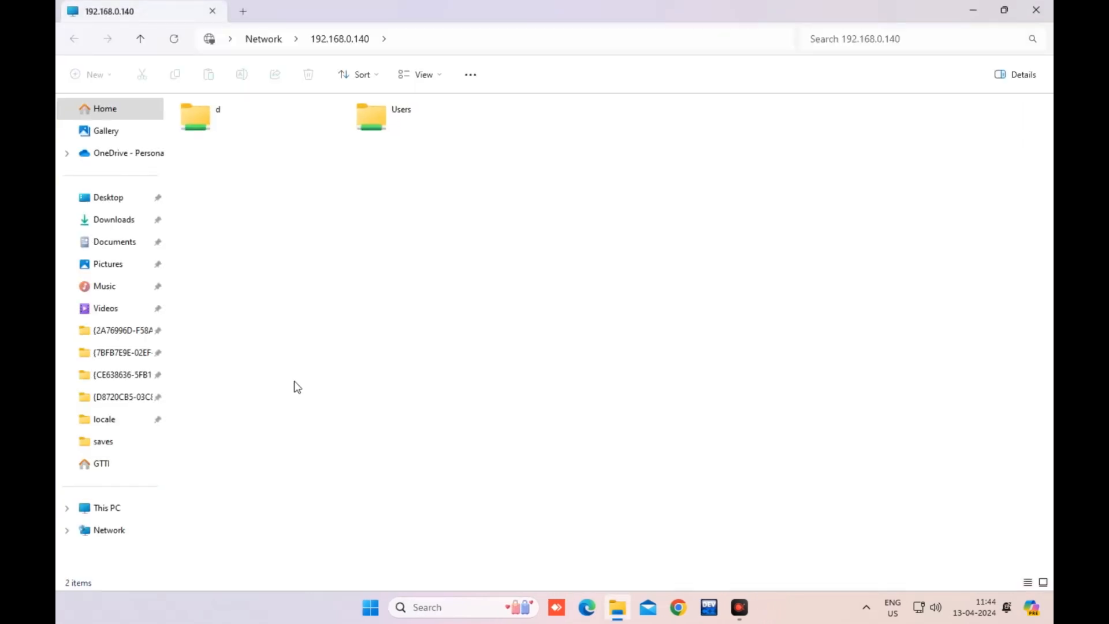
Step: Open the shared folder d, shrink its window to reveal the desktop, and copy Doc1 from it to the desktop
double_click(286, 126)
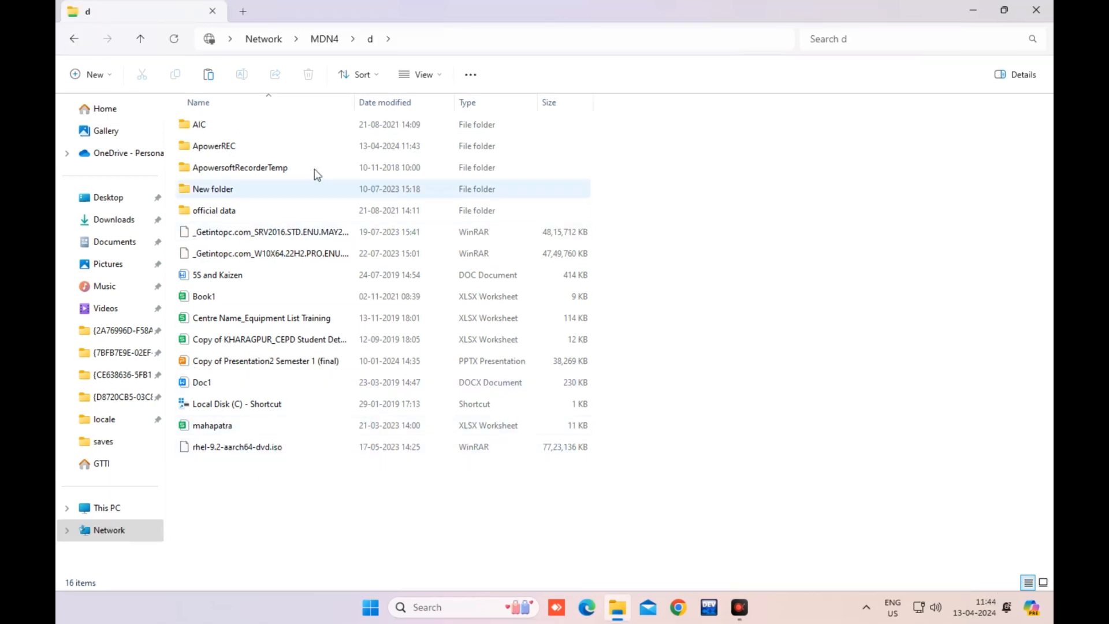
double_click(578, 18)
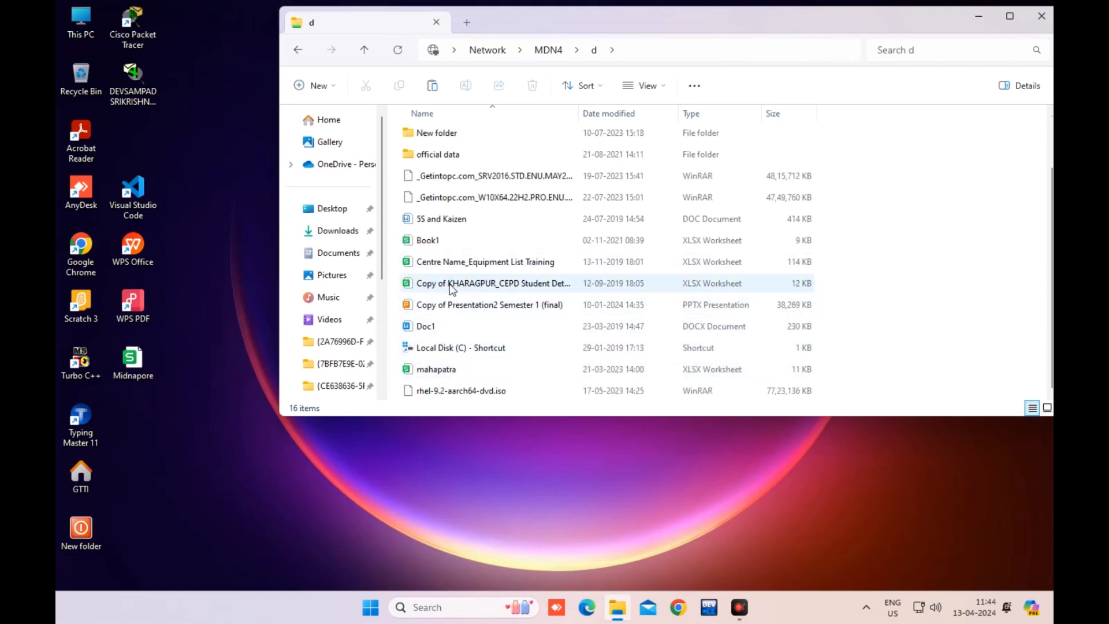
drag(437, 325, 213, 414)
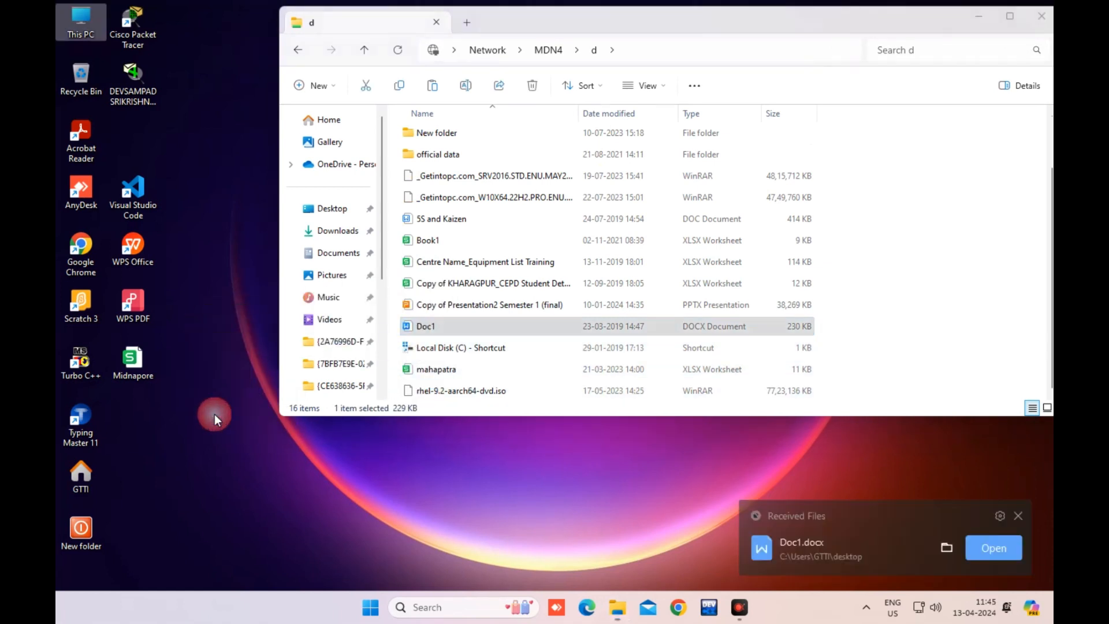